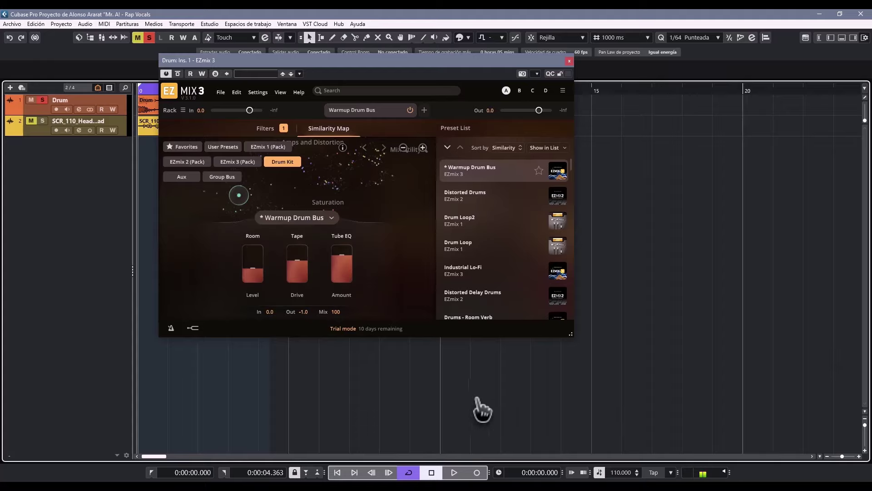
# Enlarge the EZmix 3 plugin window to fill most of the screen
pyautogui.moveTo(574, 348); pyautogui.dragTo(828, 423)
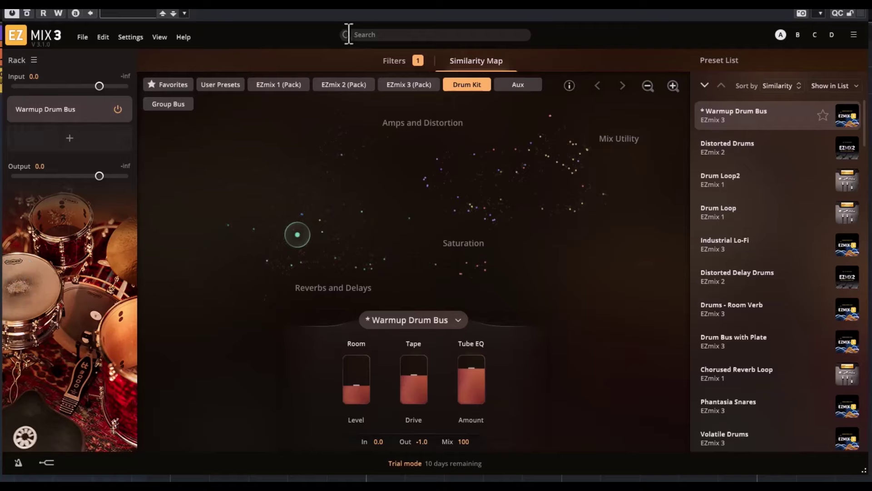
# Review the available project, editing, settings, view scaling, Similarity Map and help commands, ending at the preset search
pyautogui.click(82, 37)
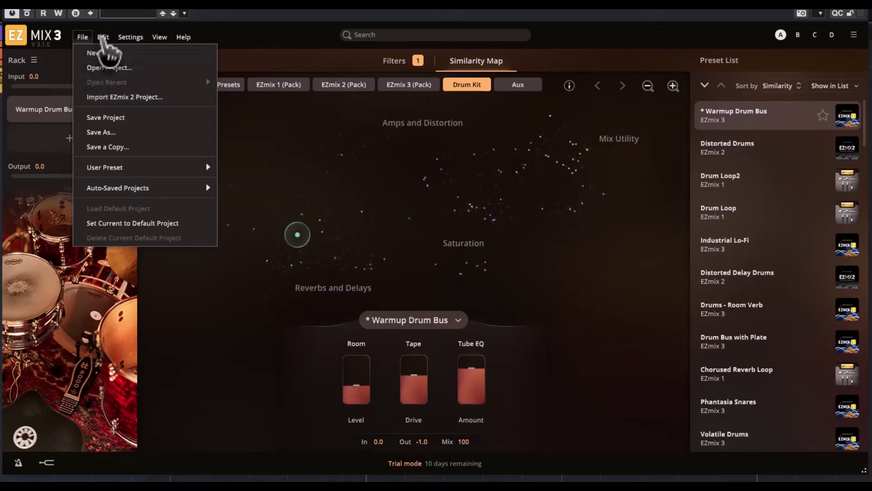
pyautogui.click(103, 37)
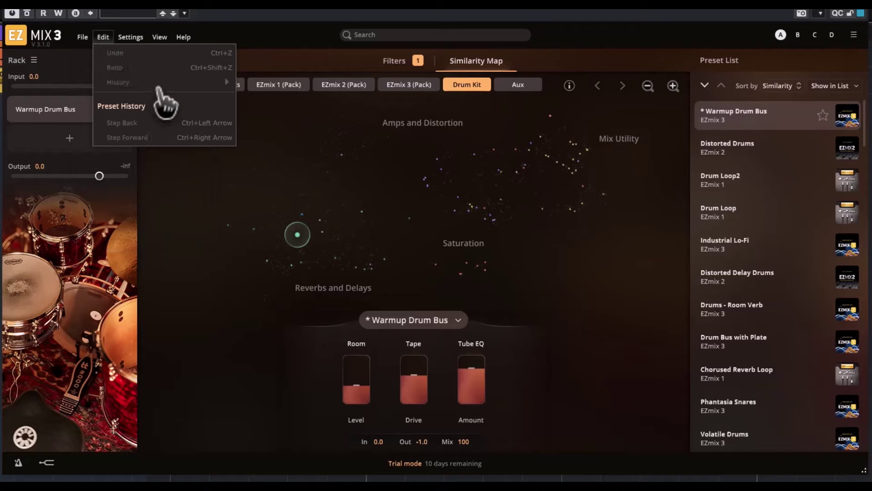
pyautogui.click(138, 39)
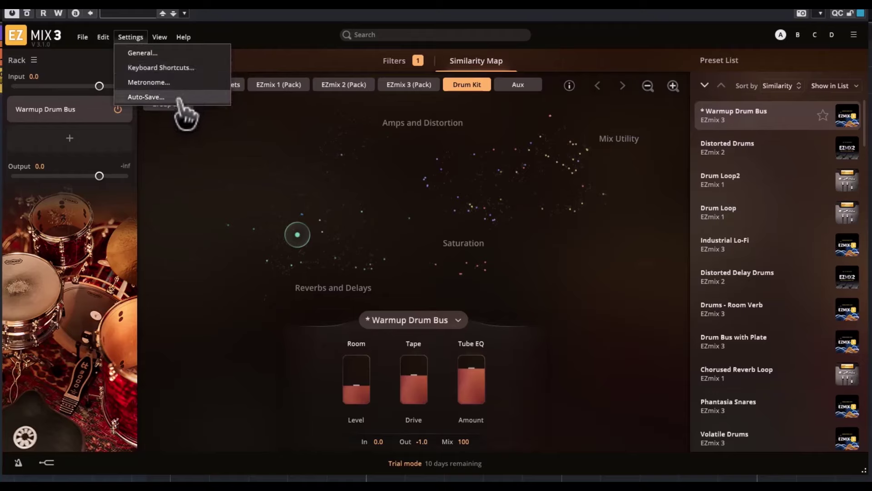
pyautogui.click(159, 36)
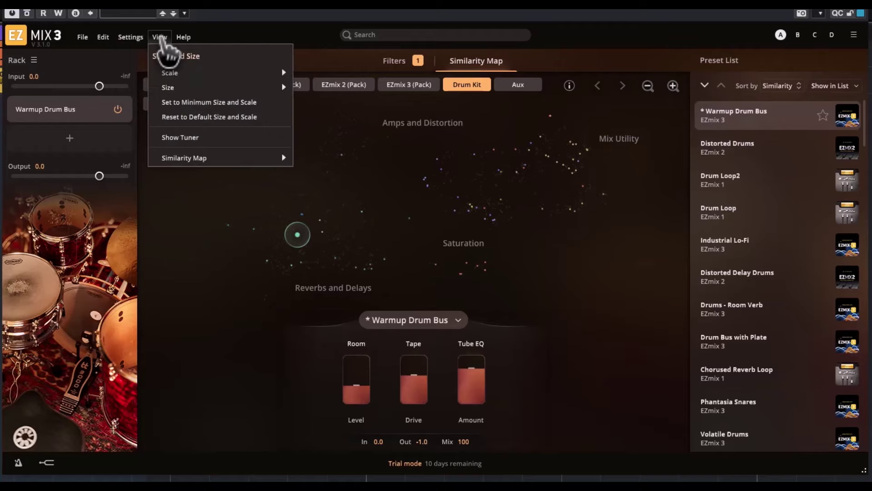
pyautogui.moveTo(188, 75)
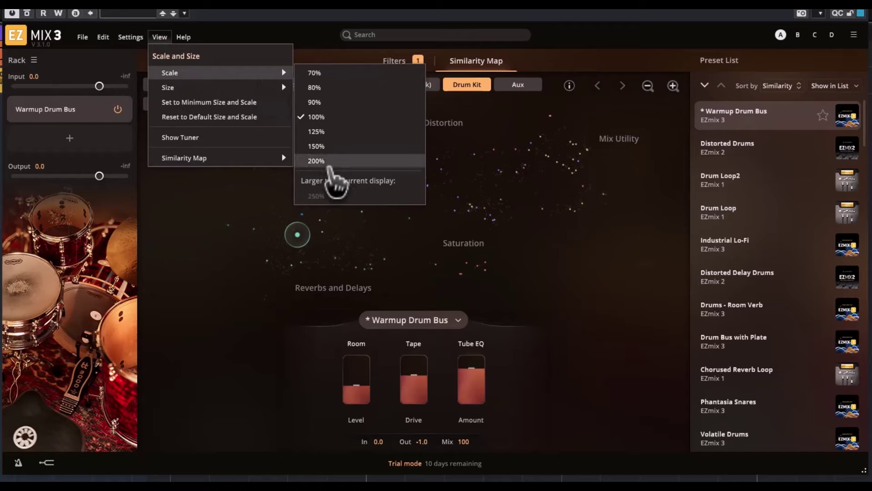
pyautogui.moveTo(225, 90)
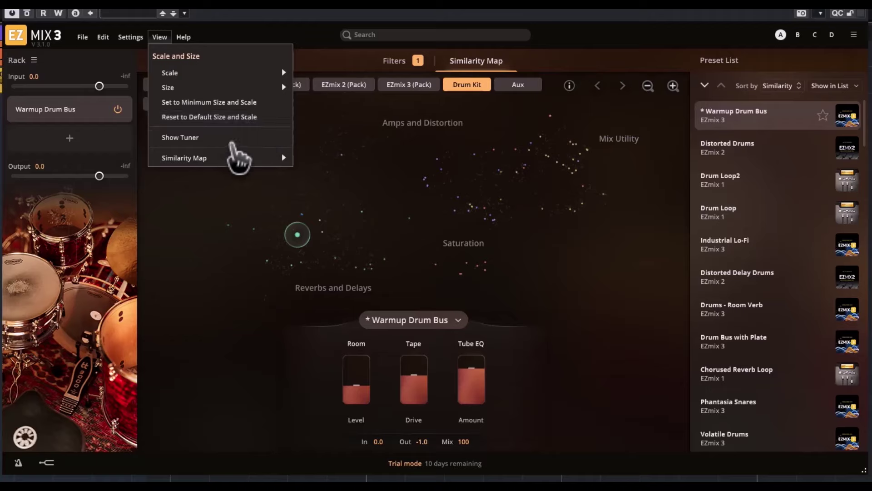
pyautogui.moveTo(230, 159)
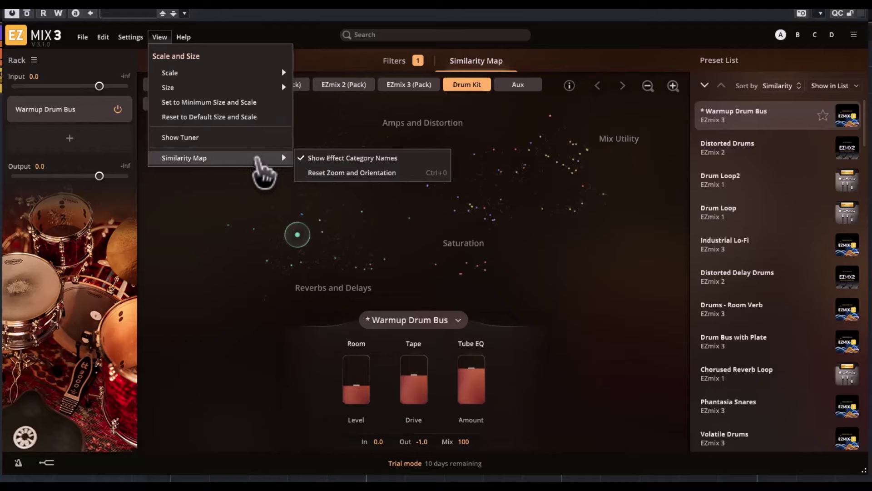
pyautogui.click(186, 38)
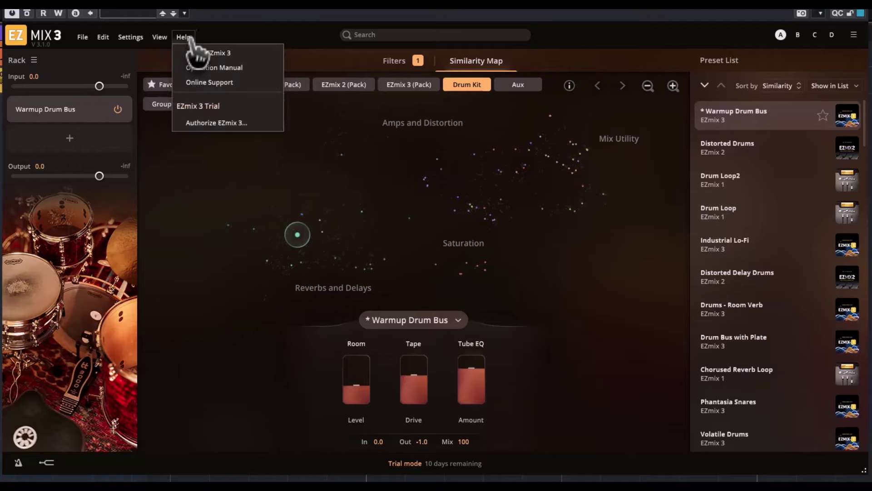
pyautogui.click(305, 37)
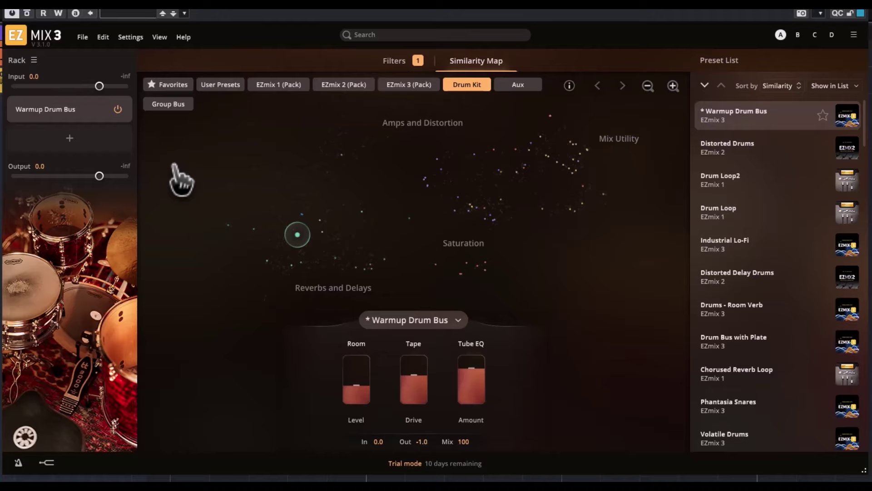
pyautogui.click(373, 36)
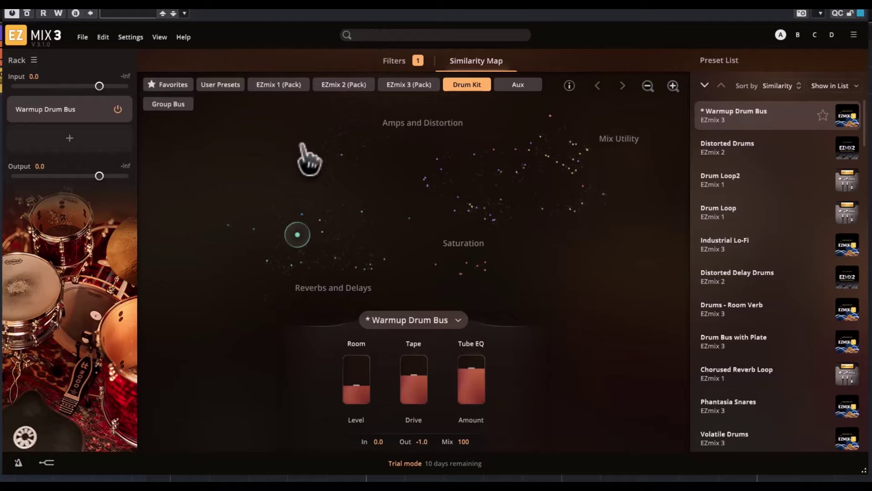
# Switch to state B, view the options for copying and pasting states, and return to state A
pyautogui.click(797, 36)
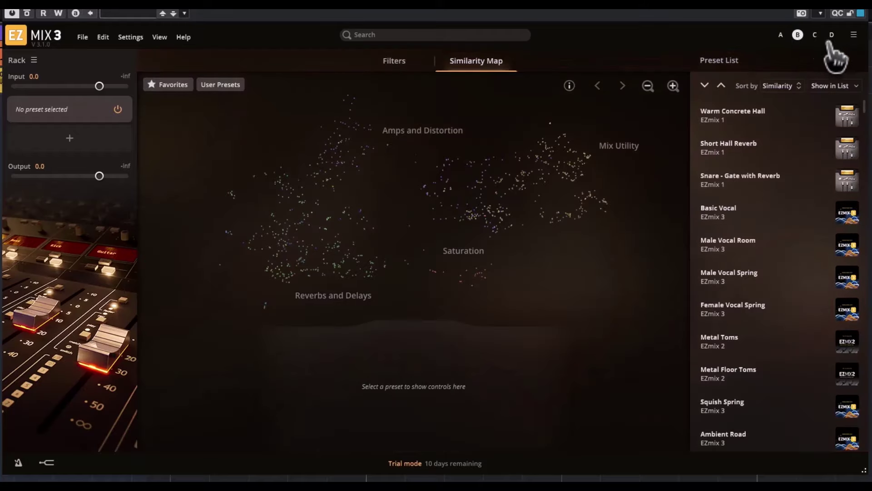
pyautogui.click(853, 35)
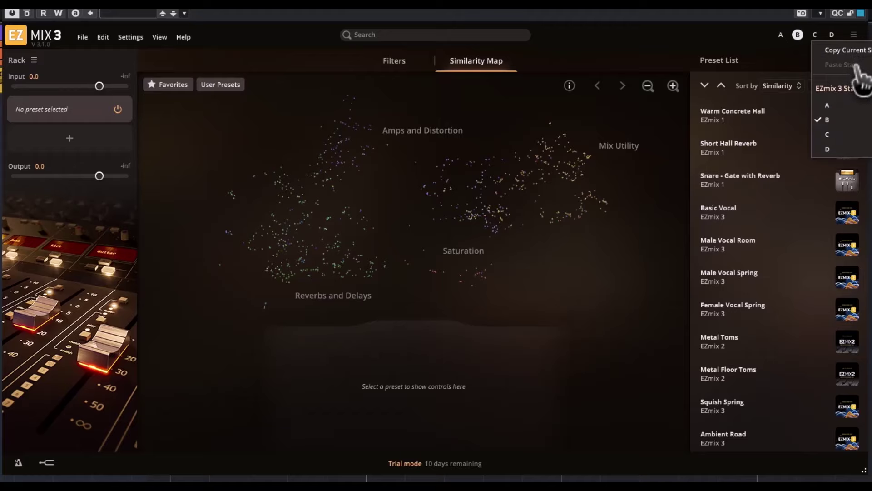
pyautogui.click(709, 58)
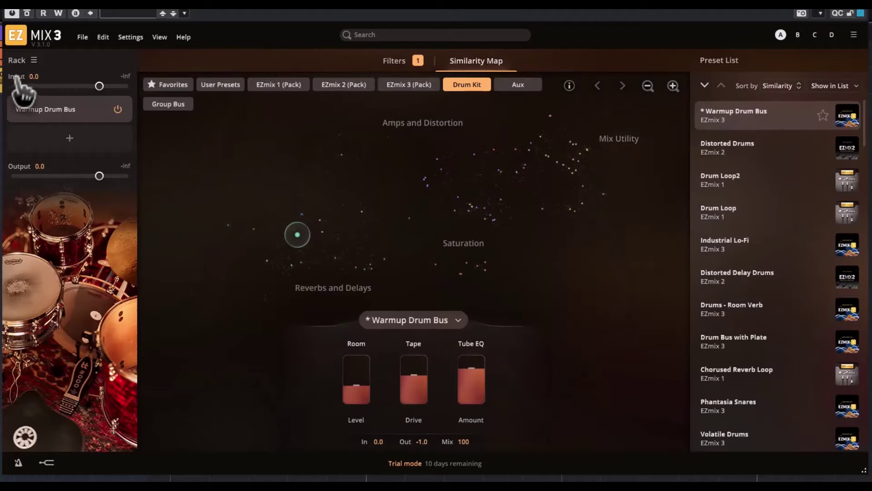
# Add two empty preset slots to the rack after Warmup Drum Bus
pyautogui.click(34, 60)
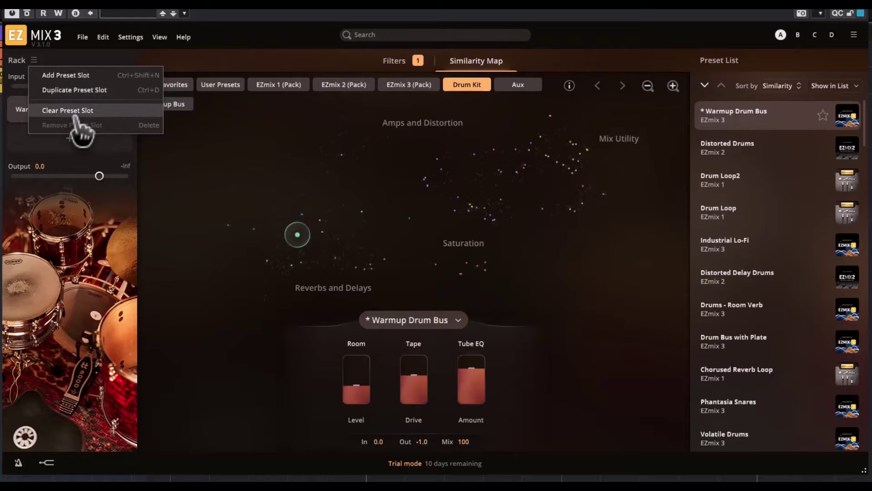
pyautogui.click(17, 138)
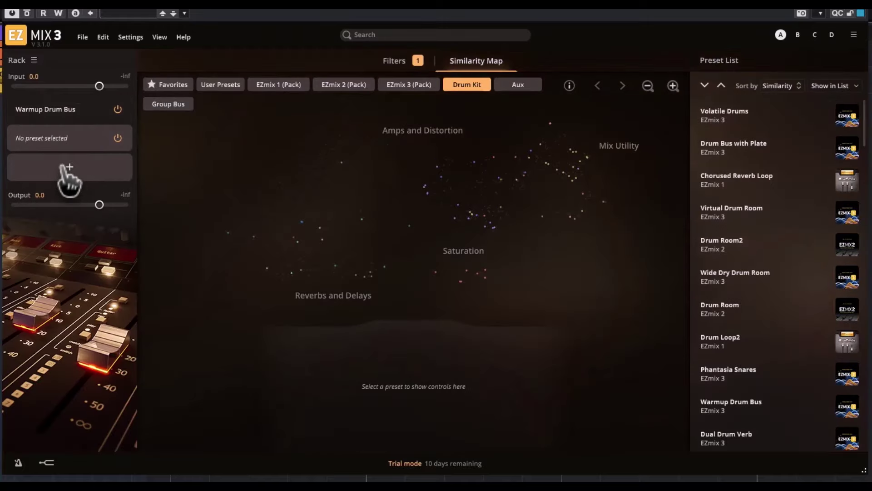
pyautogui.click(77, 171)
# Remove both empty preset slots from the rack, leaving Warmup Drum Bus selected
pyautogui.rightClick(78, 164)
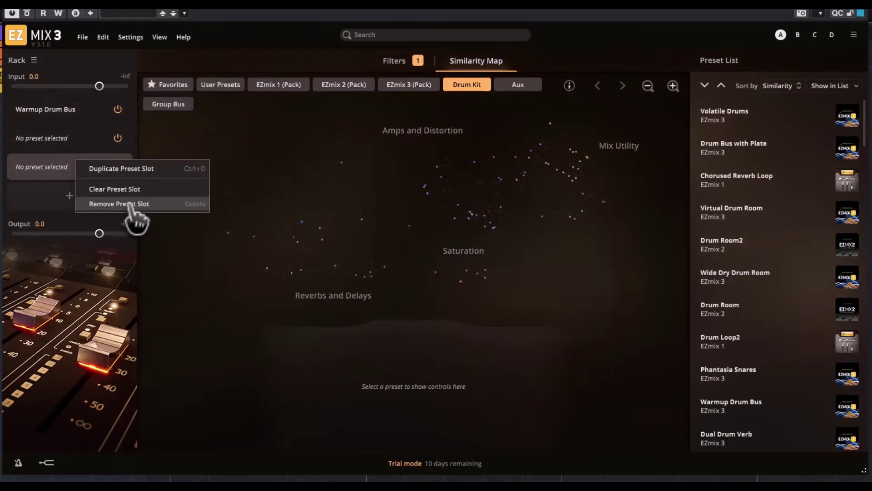
pyautogui.click(119, 203)
pyautogui.rightClick(63, 136)
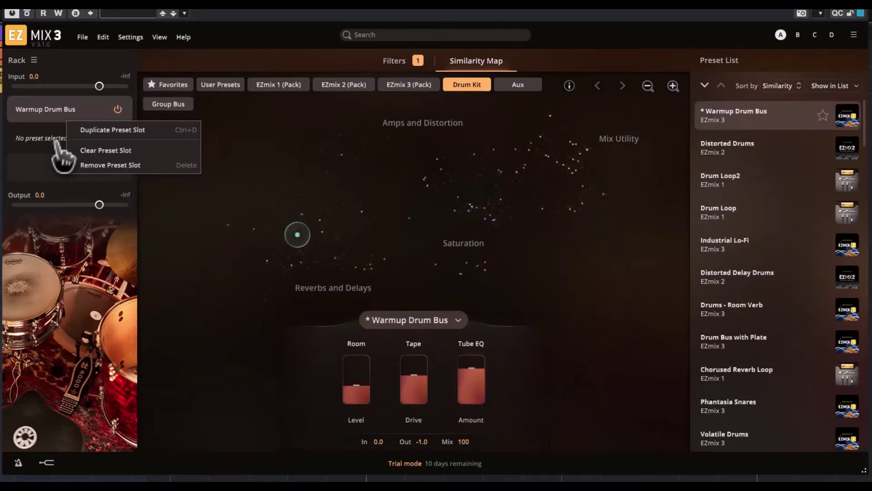
pyautogui.click(116, 180)
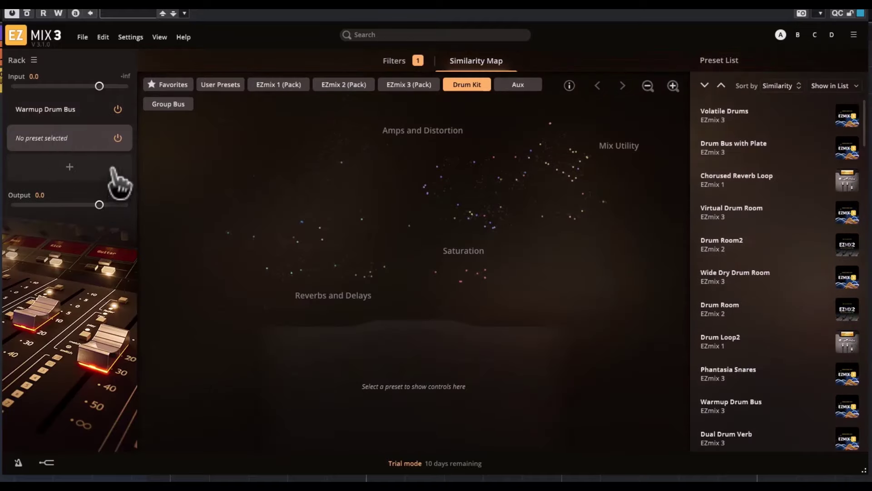
pyautogui.click(36, 114)
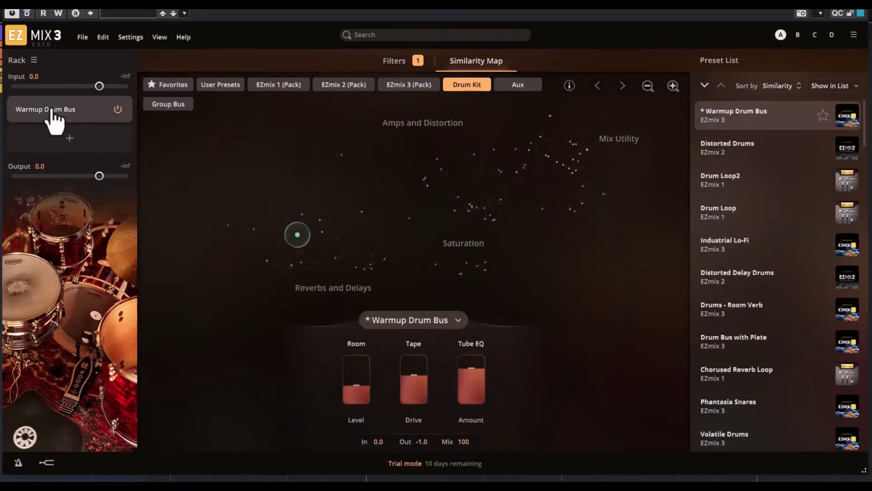
# Clear the Warmup Drum Bus preset from the first rack slot
pyautogui.rightClick(52, 111)
pyautogui.click(90, 134)
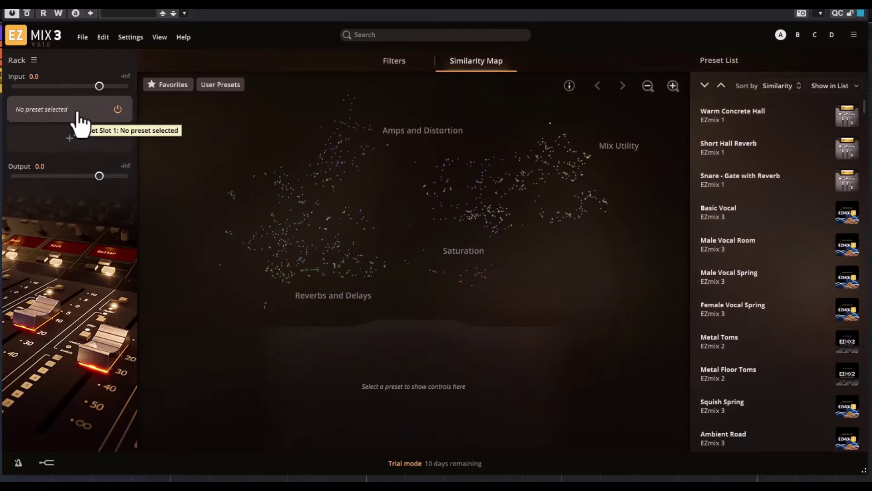
pyautogui.rightClick(78, 112)
pyautogui.press('Escape')
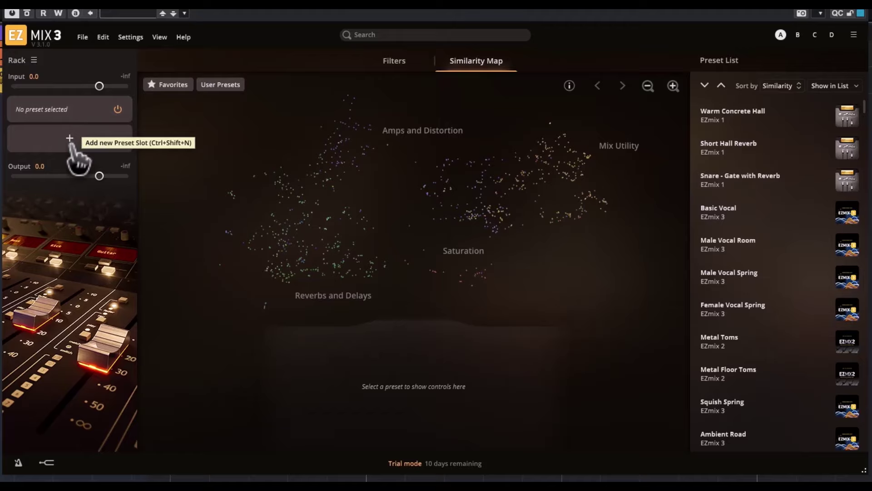
pyautogui.click(118, 109)
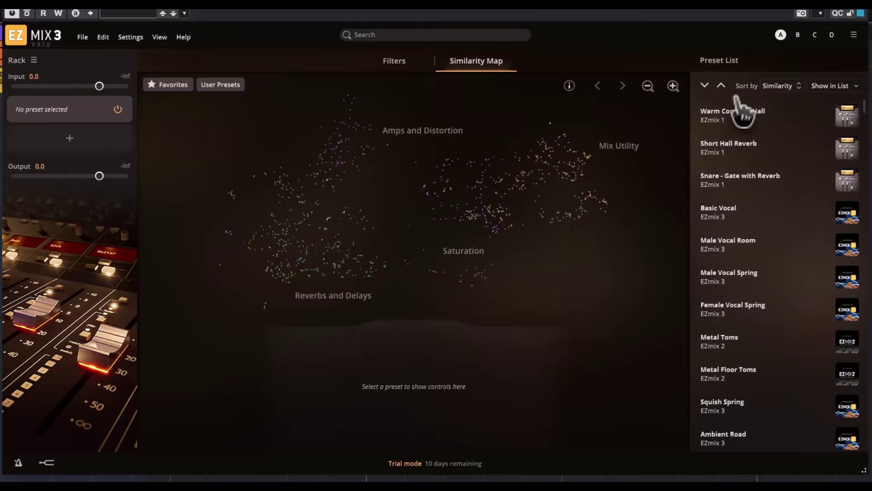
# Load Warm Concrete Hall, step through the presets to Snare - Gate with Reverb, and view the sorting options
pyautogui.click(742, 134)
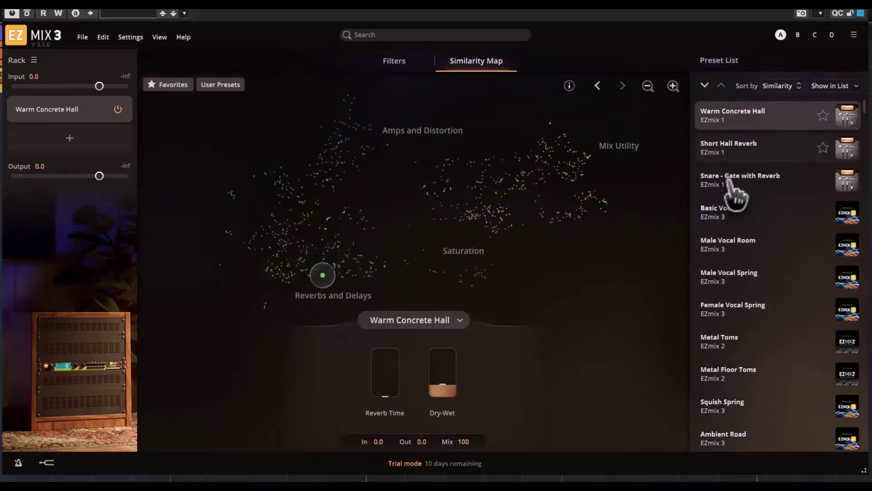
pyautogui.press('Down')
pyautogui.press('Down')
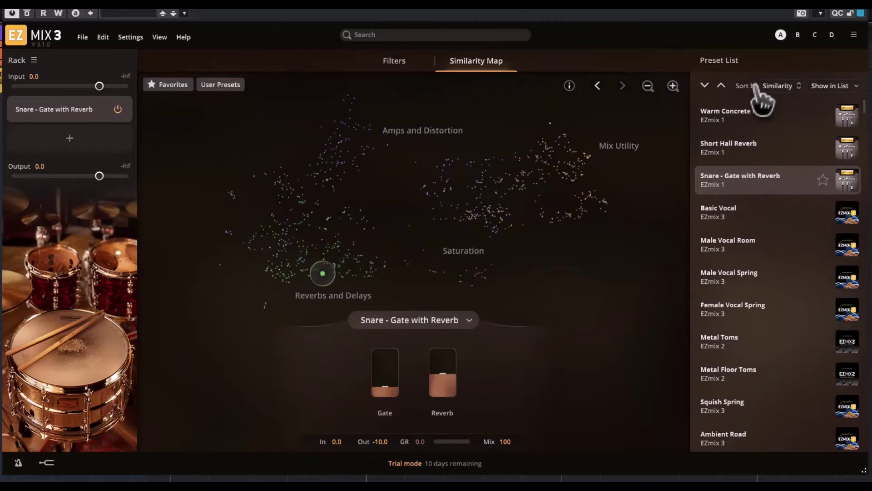
pyautogui.click(778, 86)
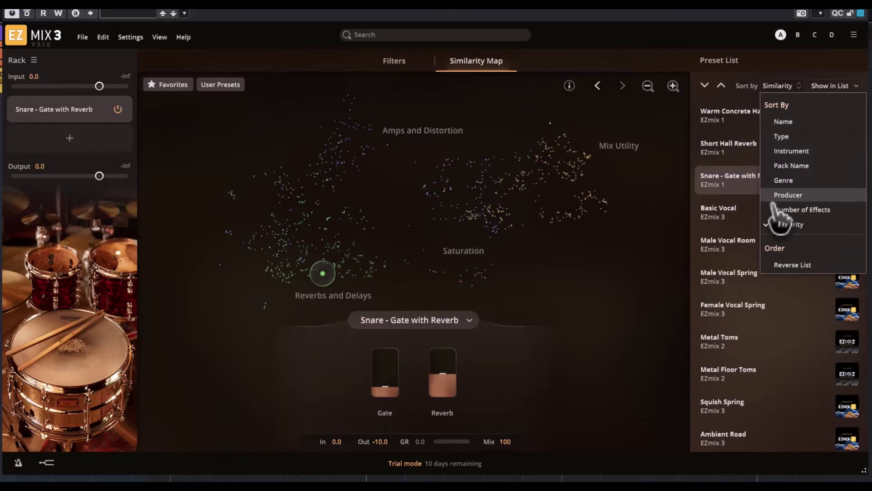
pyautogui.click(765, 64)
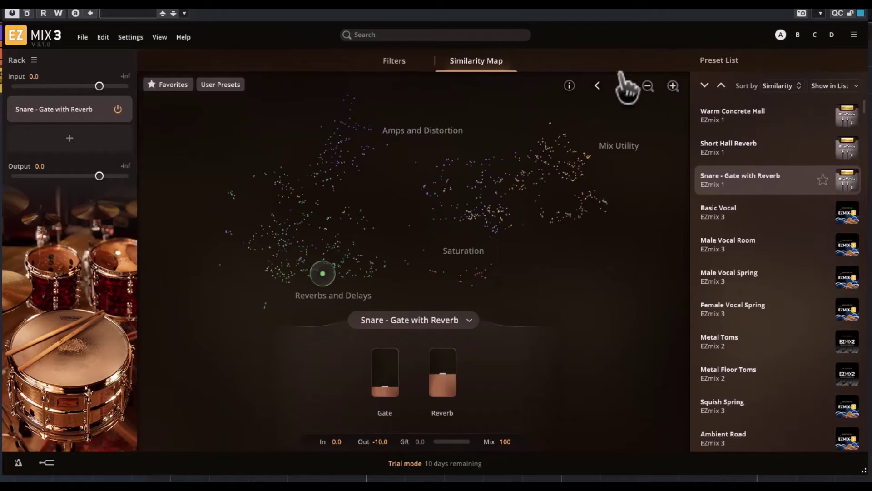
# Filter the presets to the EZmix 3 pack, the Bass instrument group and the Bass Electric instrument
pyautogui.click(389, 65)
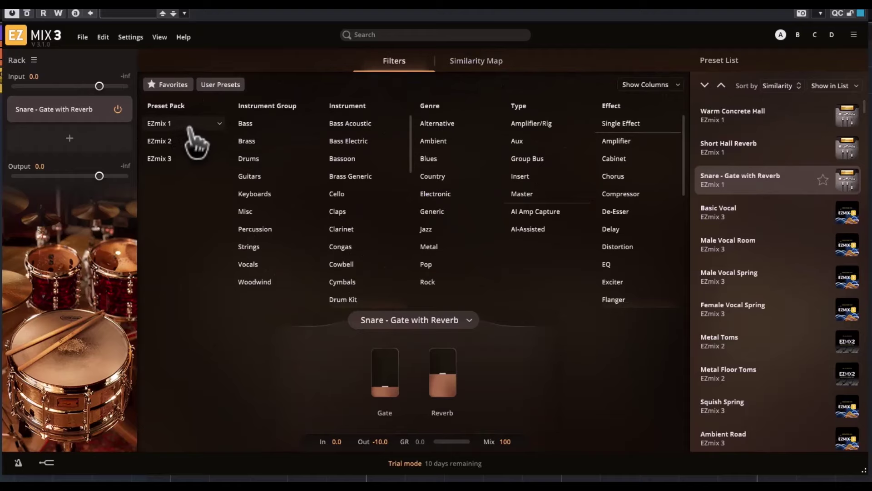
pyautogui.click(184, 163)
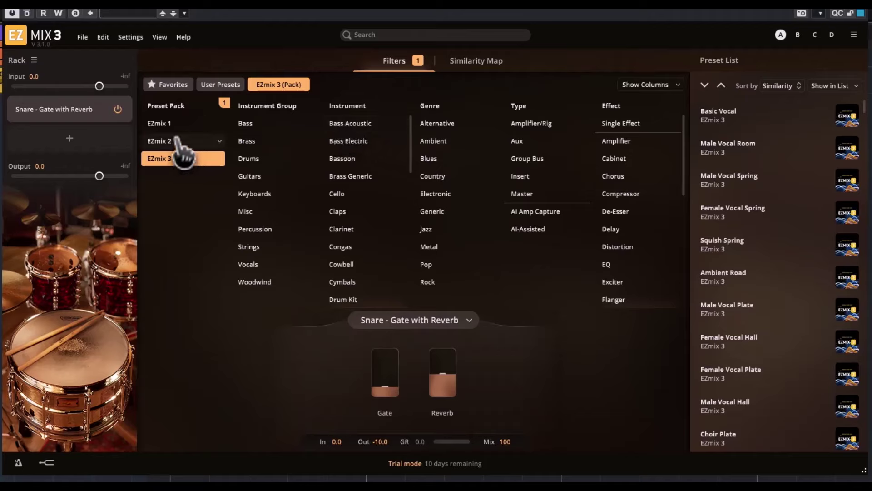
pyautogui.click(258, 124)
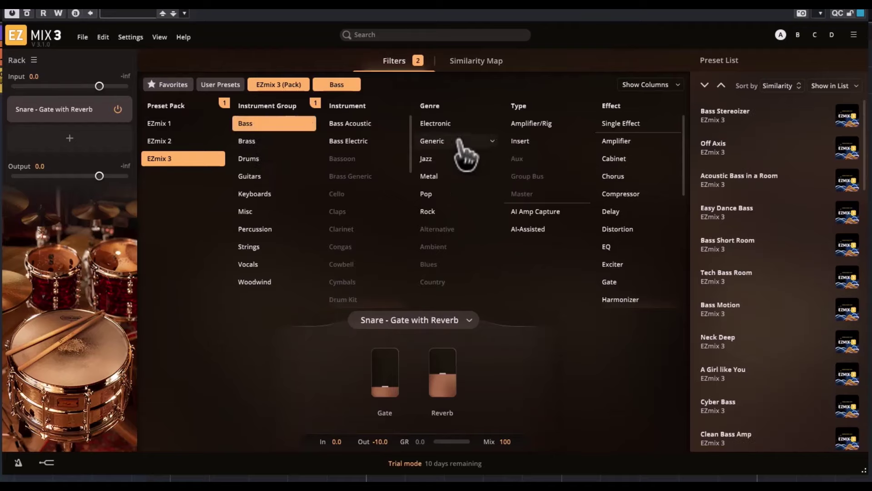
pyautogui.click(345, 146)
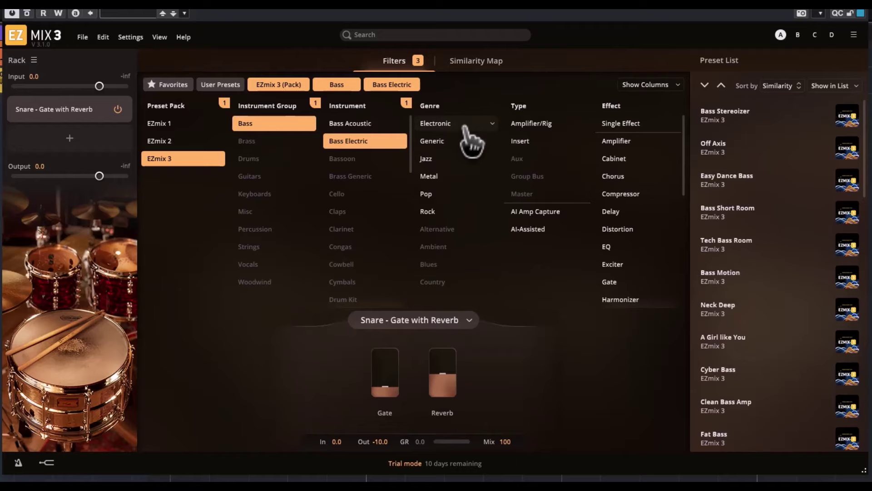
# Add the Pop genre, Insert type and Cabinet effect filters, and load the Off Axis preset
pyautogui.click(448, 196)
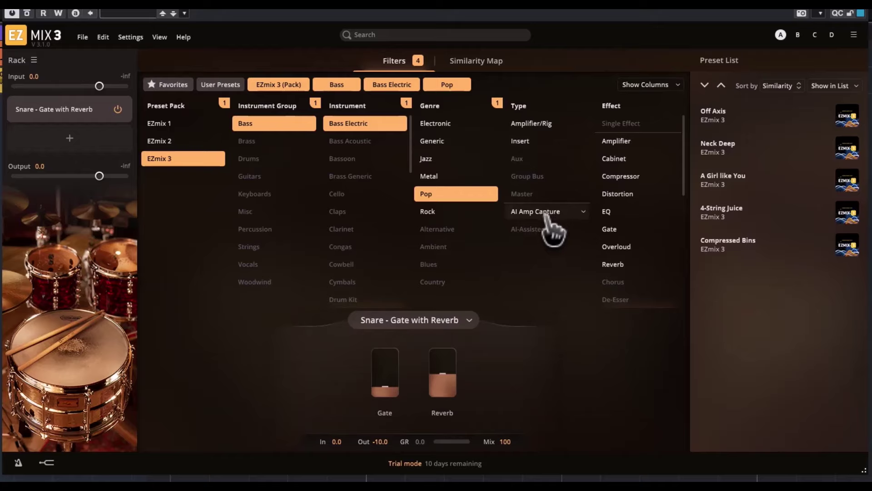
pyautogui.click(536, 141)
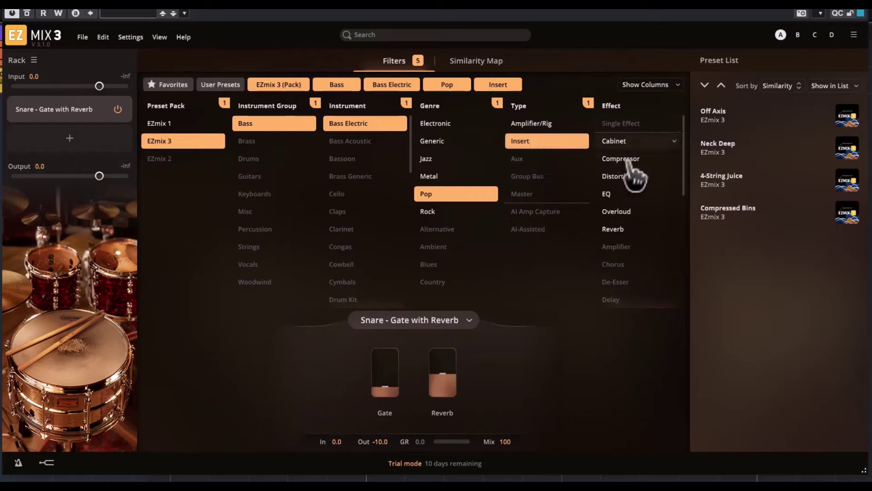
pyautogui.click(627, 142)
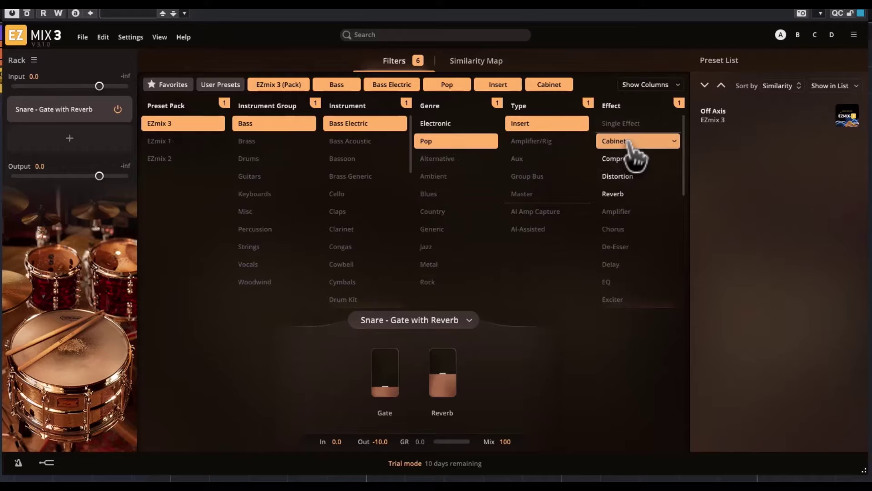
pyautogui.click(720, 120)
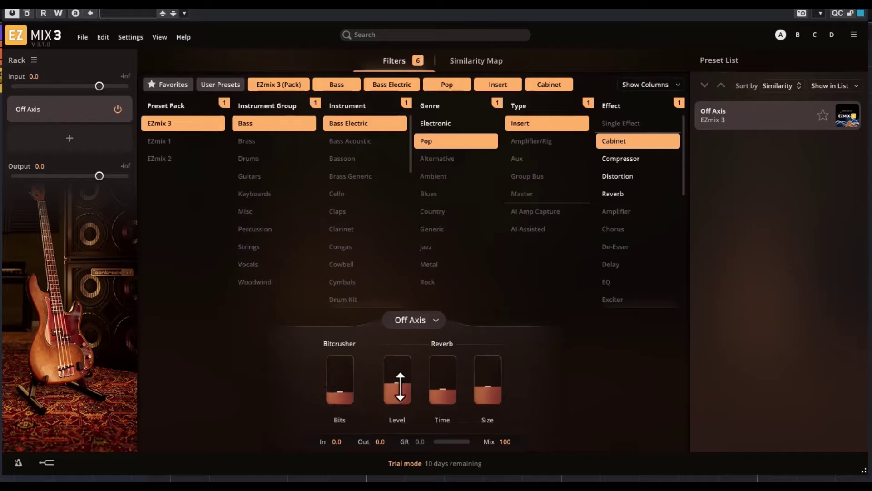
# View the Off Axis preset's effect controls and its available preset options
pyautogui.moveTo(436, 384)
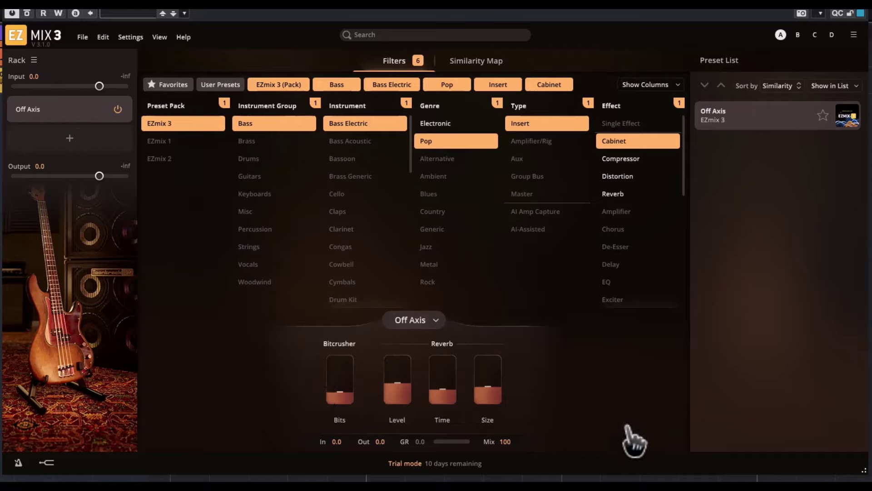
pyautogui.click(434, 320)
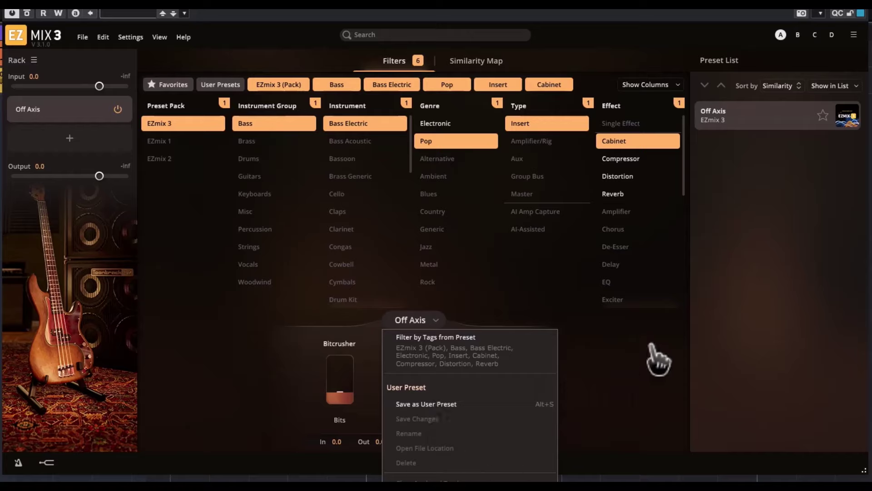
pyautogui.click(632, 354)
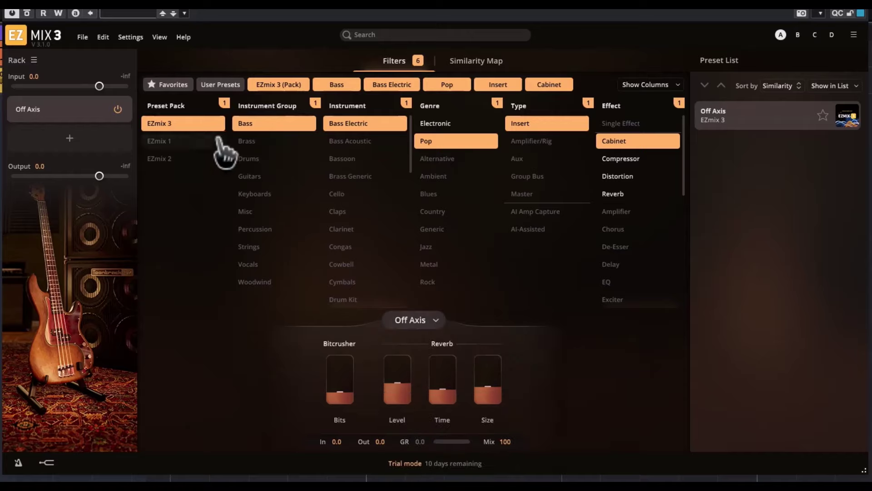
# Remove all active preset filters: EZmix 3 pack, Bass, Bass Electric, Pop, Insert and Cabinet
pyautogui.click(291, 125)
pyautogui.click(188, 125)
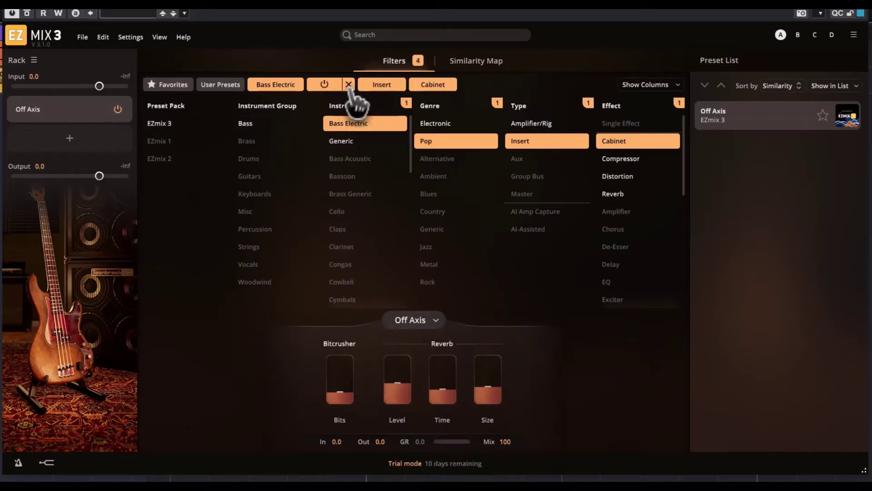
pyautogui.click(348, 85)
pyautogui.click(400, 85)
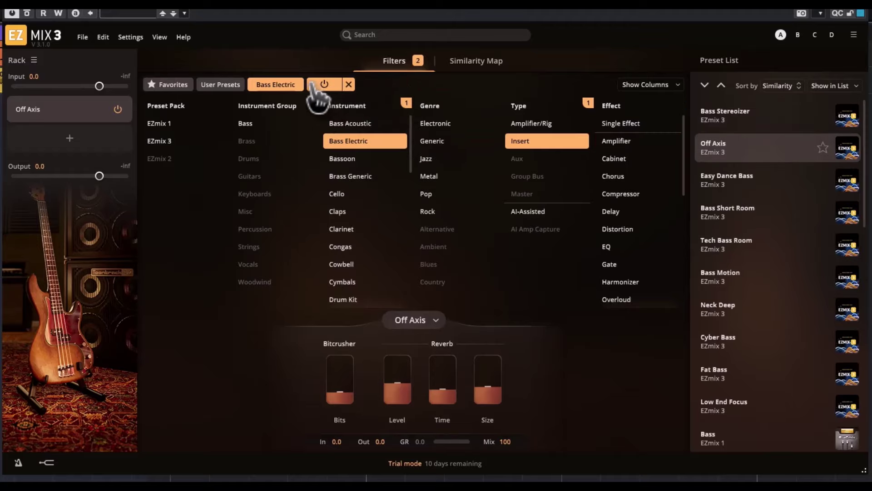
pyautogui.click(297, 85)
pyautogui.click(293, 86)
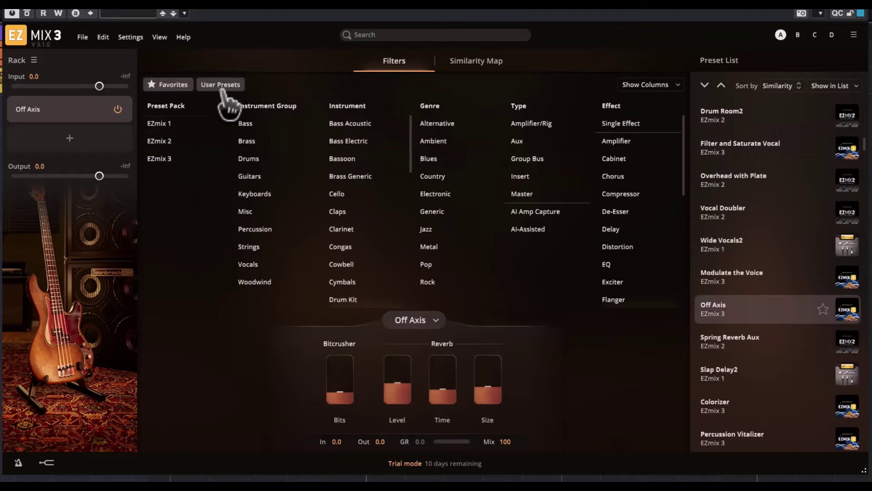
# Filter the presets by the EZmix 1 and EZmix 2 packs in turn, ending on the EZmix 3 pack
pyautogui.click(165, 124)
pyautogui.click(165, 142)
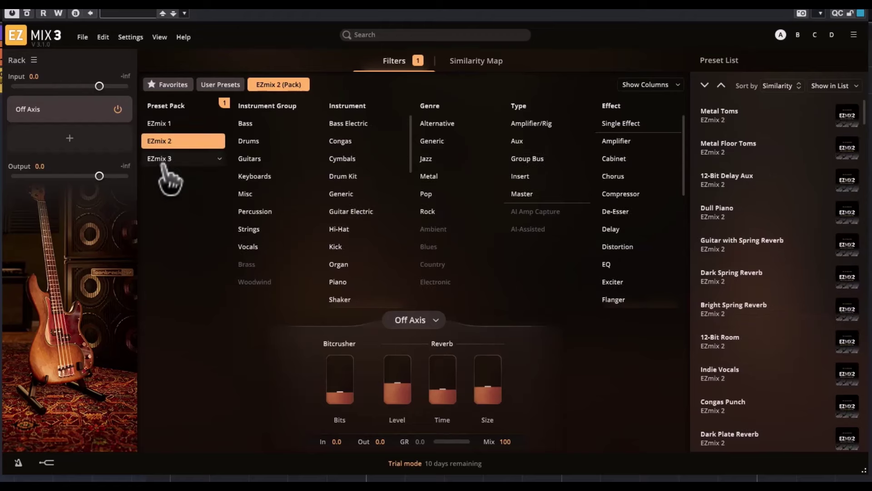
pyautogui.click(163, 159)
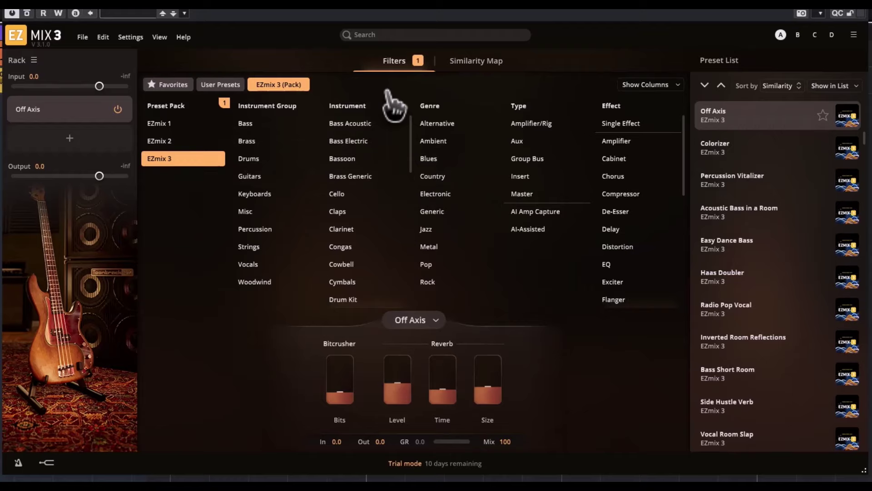
# Open the Similarity Map and load presets from its points, including Amplified Room and finally Keys Mod Delay
pyautogui.click(487, 67)
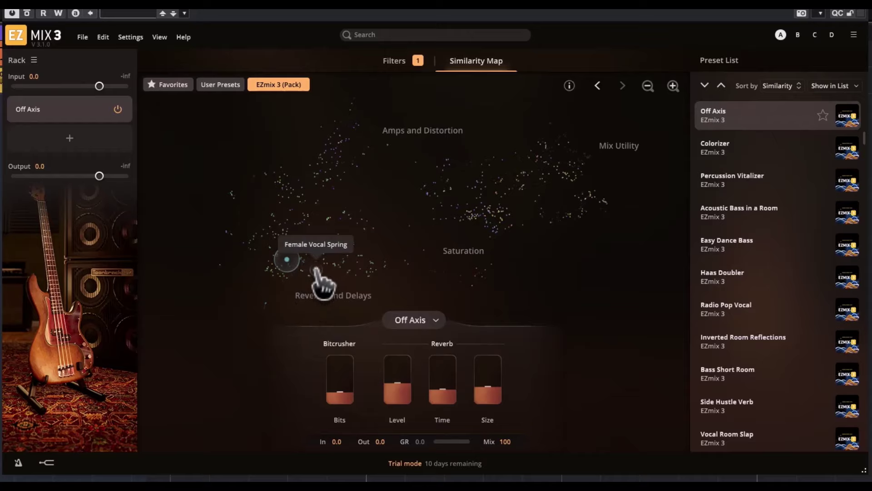
pyautogui.click(316, 270)
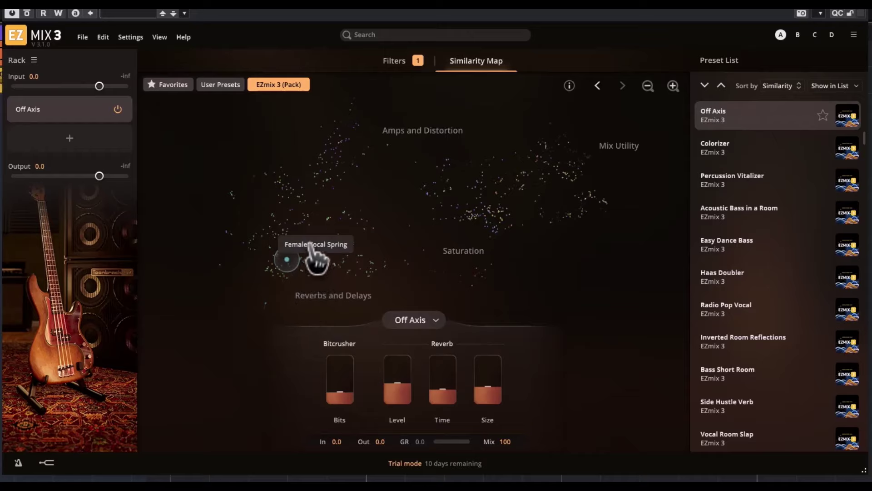
pyautogui.click(295, 224)
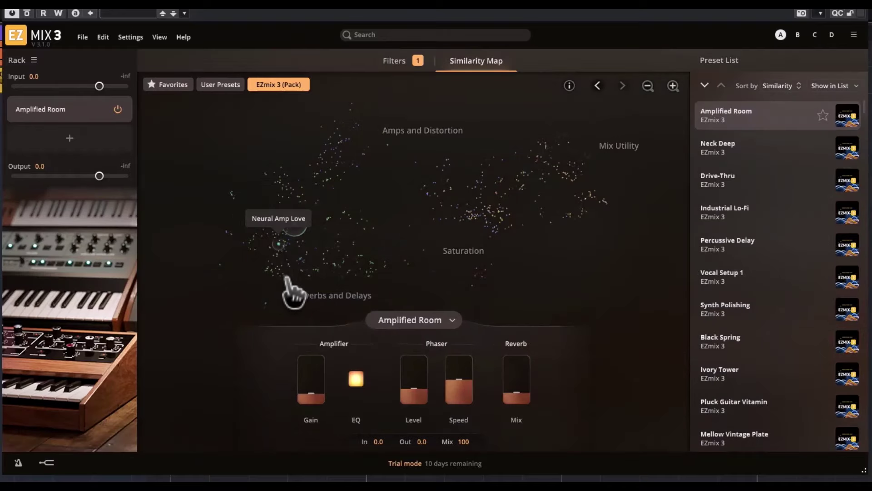
pyautogui.click(461, 256)
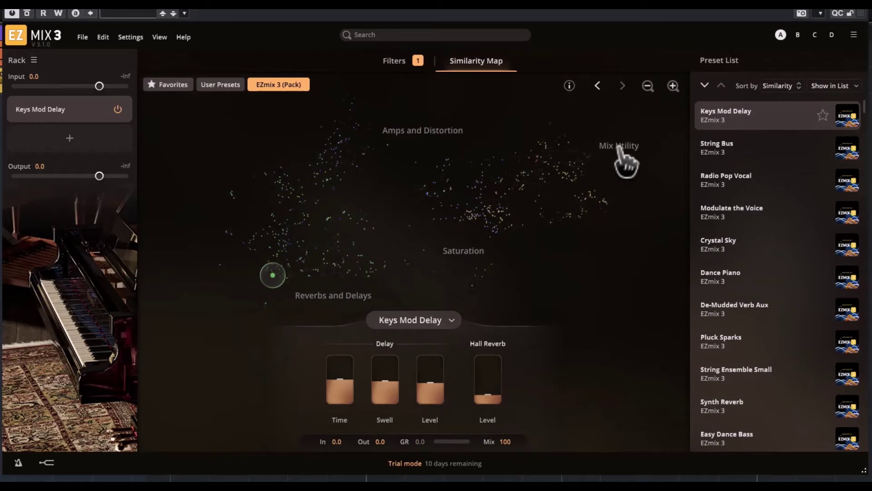
# Zoom the Similarity Map in and out to examine its preset clusters
pyautogui.click(673, 85)
pyautogui.click(673, 86)
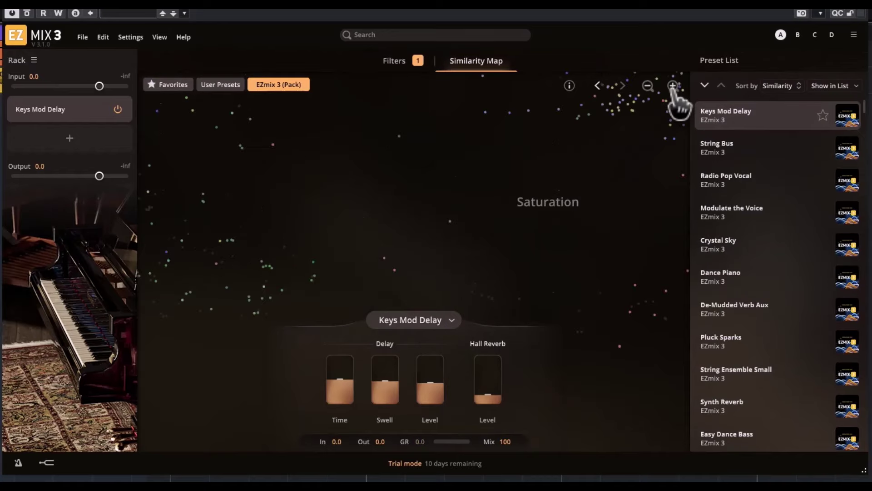
pyautogui.click(648, 86)
pyautogui.click(647, 86)
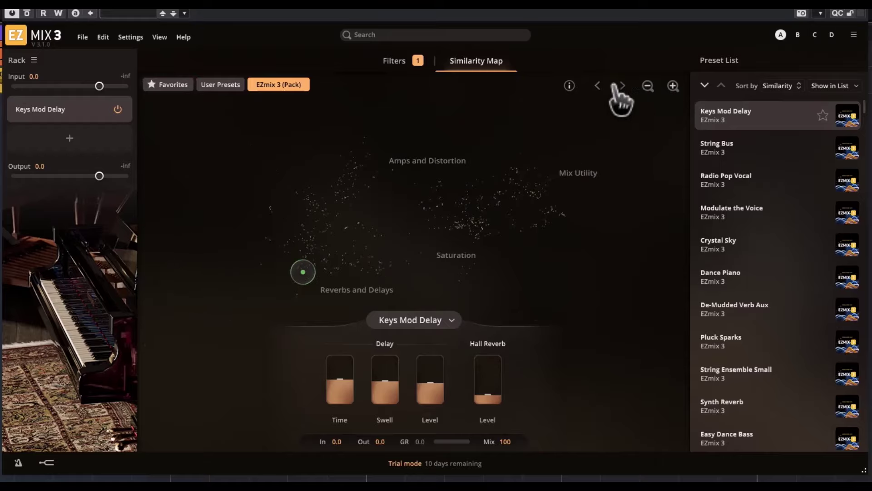
# Step through the preset history to Neural Amp Love and return to Keys Mod Delay
pyautogui.click(622, 85)
pyautogui.click(672, 86)
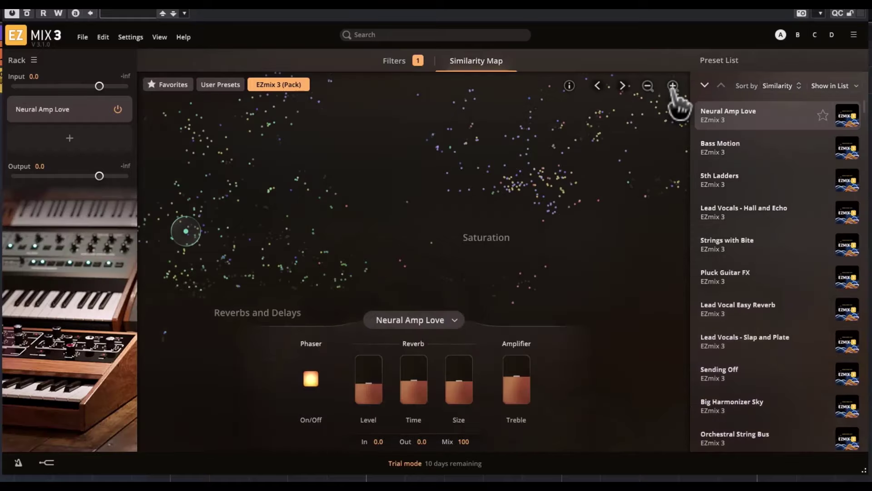
pyautogui.click(597, 87)
# Examine the Similarity Map's legend of effect type colors and the map at different zoom levels
pyautogui.moveTo(569, 86)
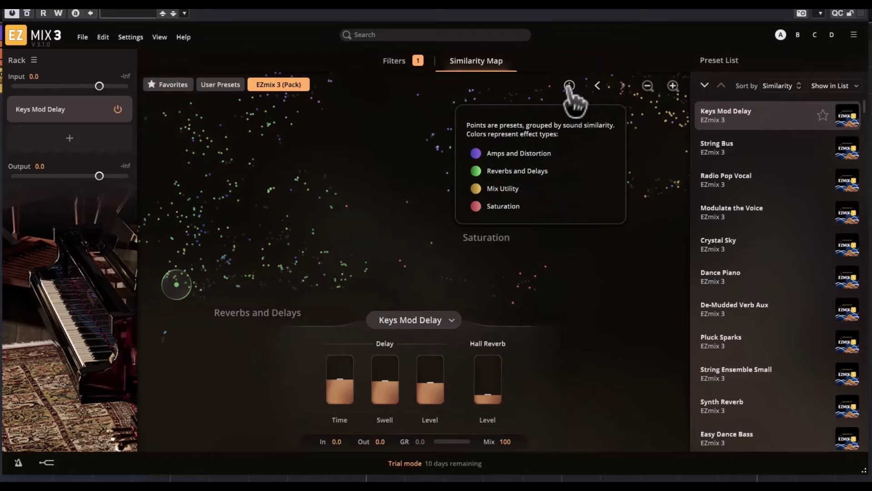
pyautogui.click(648, 85)
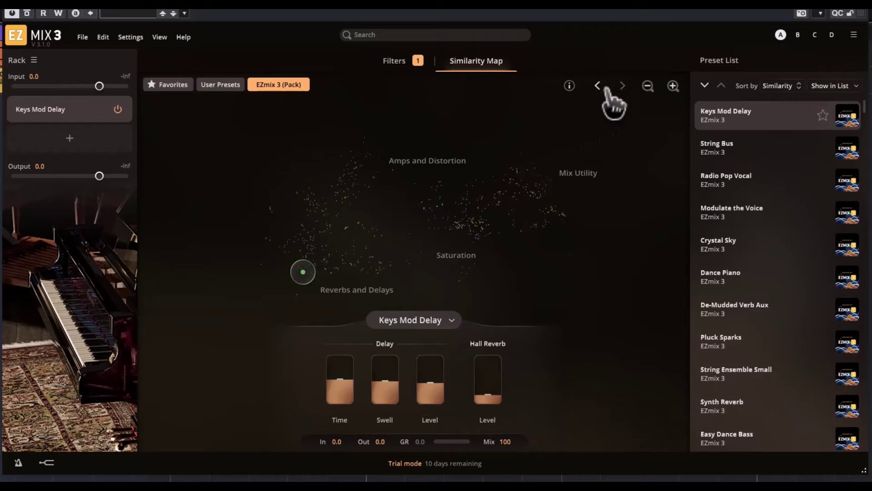
pyautogui.click(672, 86)
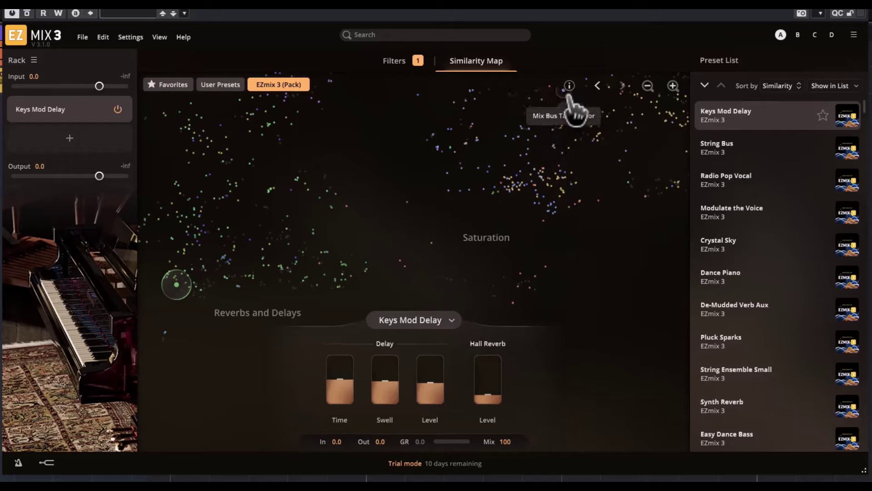
pyautogui.moveTo(568, 86)
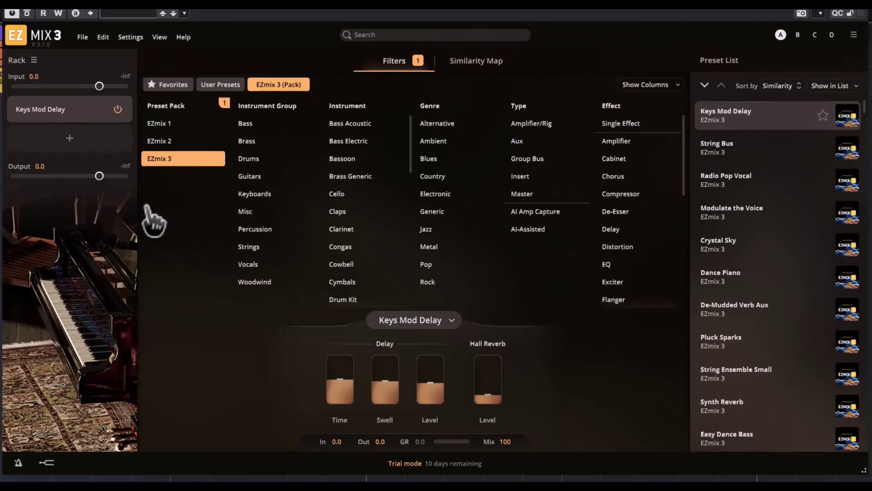
# Start a new project and look through the recent projects and project templates in Quick Start
pyautogui.click(82, 37)
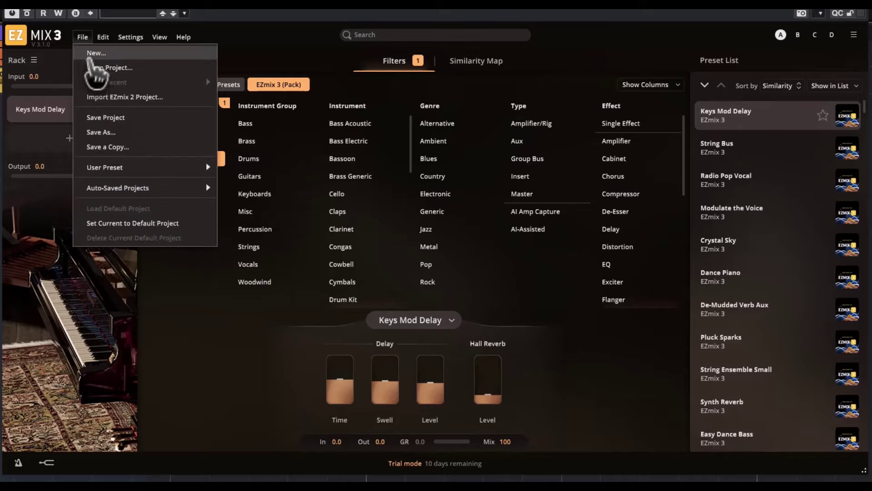
pyautogui.click(91, 54)
pyautogui.click(440, 282)
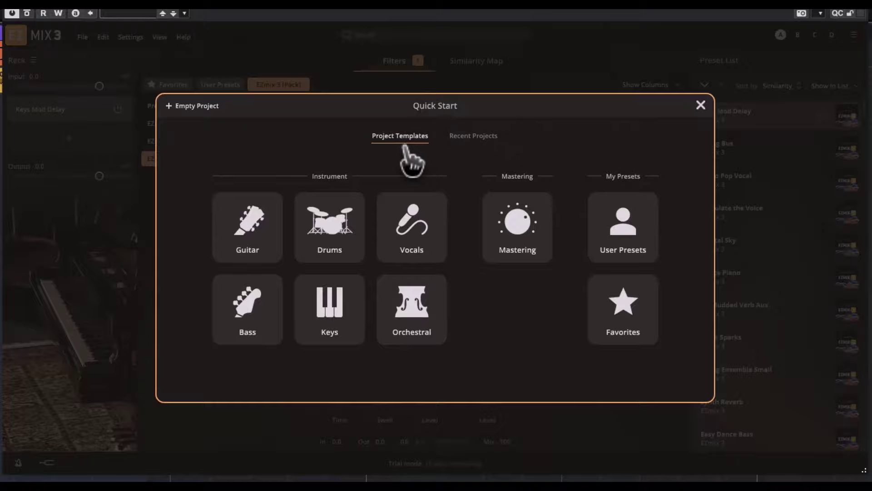
pyautogui.click(471, 136)
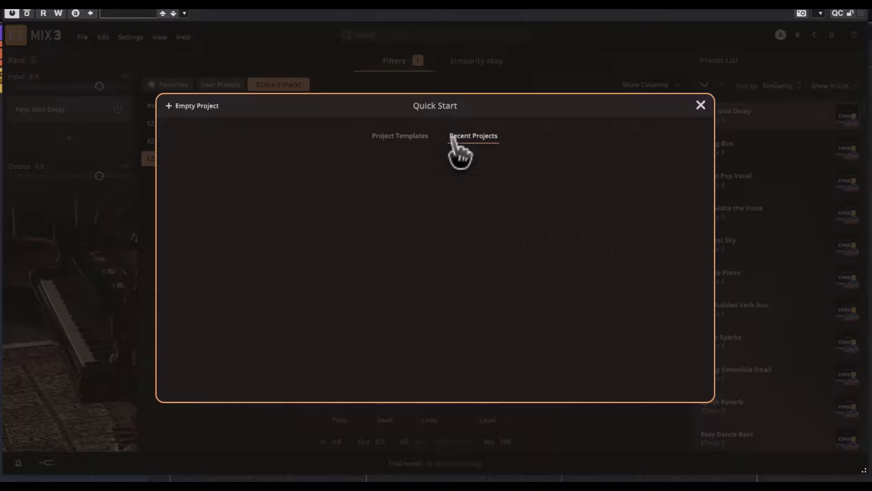
pyautogui.click(384, 138)
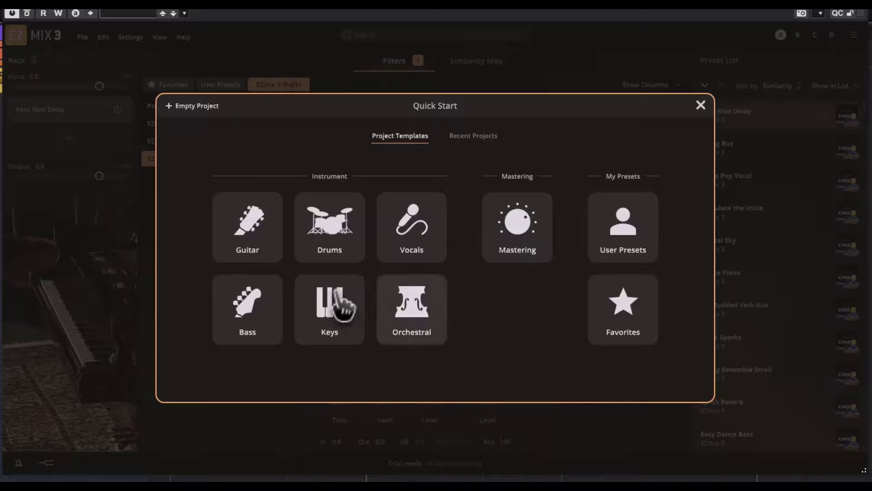
# Create the project from the Full Kit drums template and load the Volatile Drums preset
pyautogui.click(336, 234)
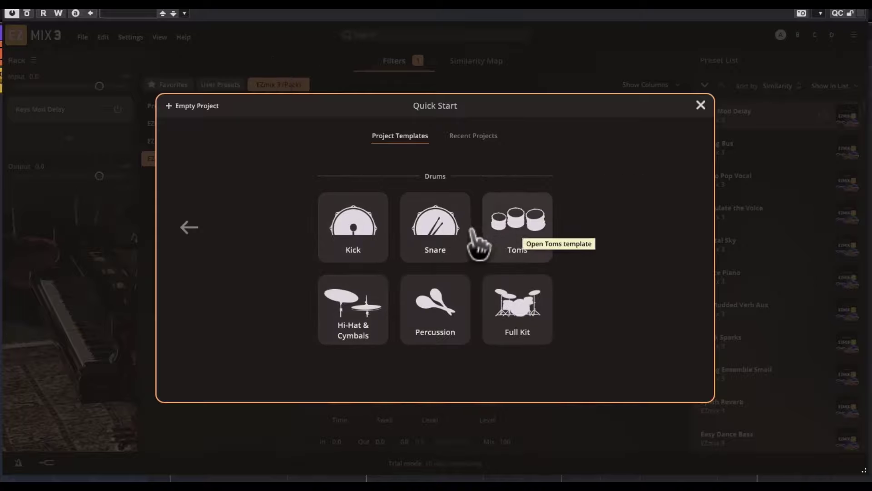
pyautogui.click(523, 316)
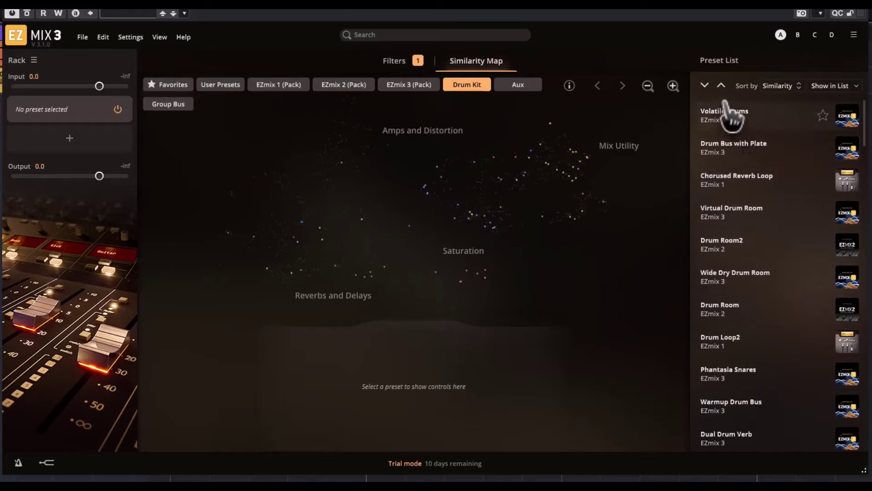
pyautogui.click(718, 117)
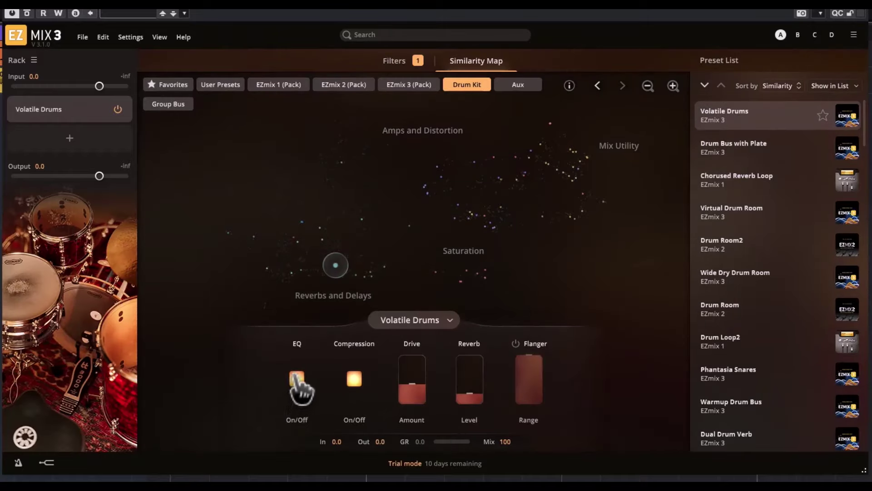
# Try toggling the EQ, Compression and Flanger effects of the Volatile Drums preset and restore their states
pyautogui.click(297, 379)
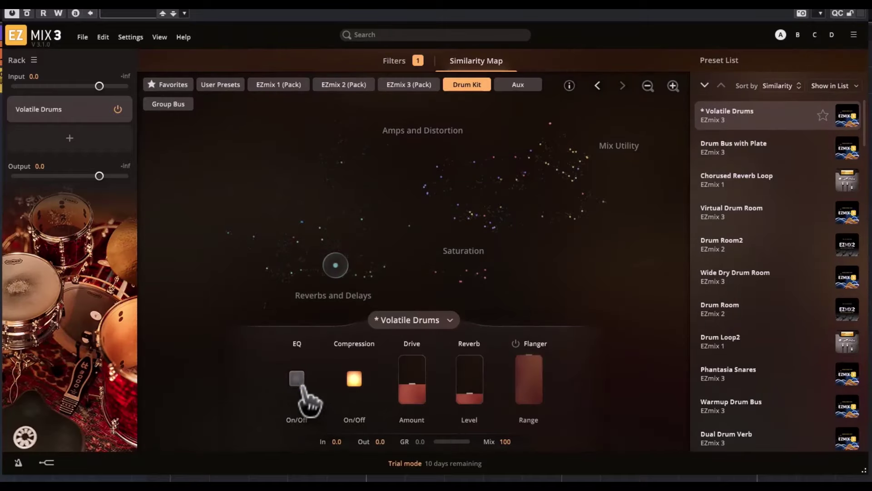
pyautogui.click(298, 380)
pyautogui.click(355, 379)
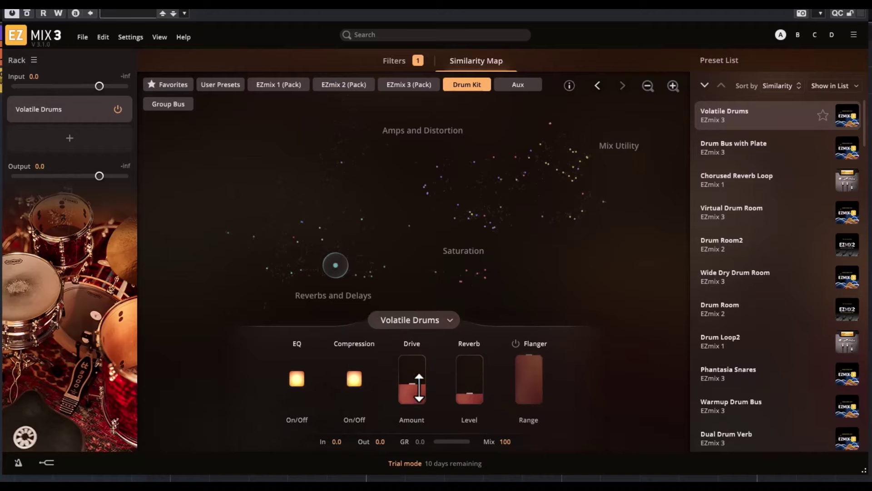
pyautogui.click(515, 344)
pyautogui.click(516, 344)
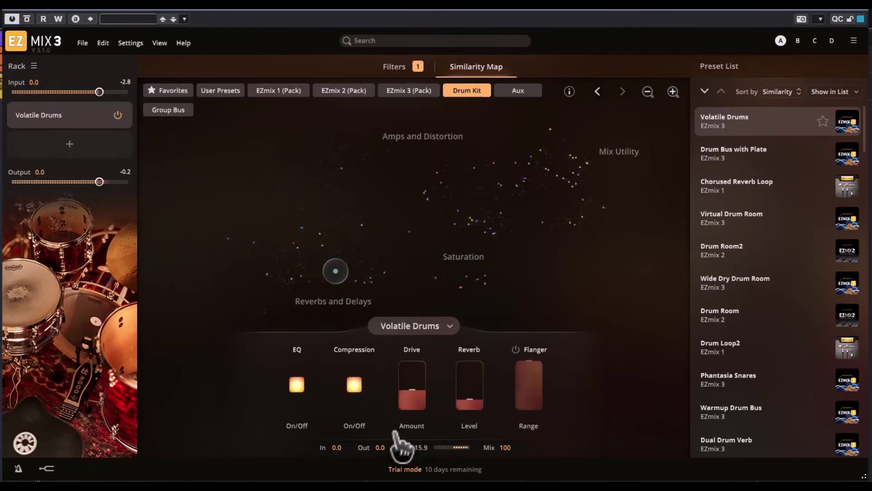
# Raise the Reverb level to about -31.6 dB, lower it again, and raise the Drive amount to about -20.2 dB
pyautogui.moveTo(475, 389)
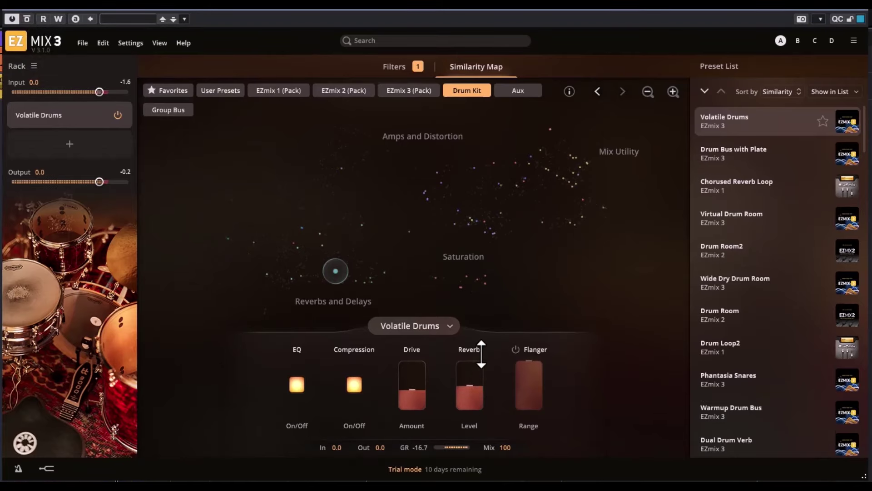
pyautogui.moveTo(472, 398)
pyautogui.mouseDown()
pyautogui.moveTo(476, 366)
pyautogui.moveTo(479, 382)
pyautogui.mouseUp()
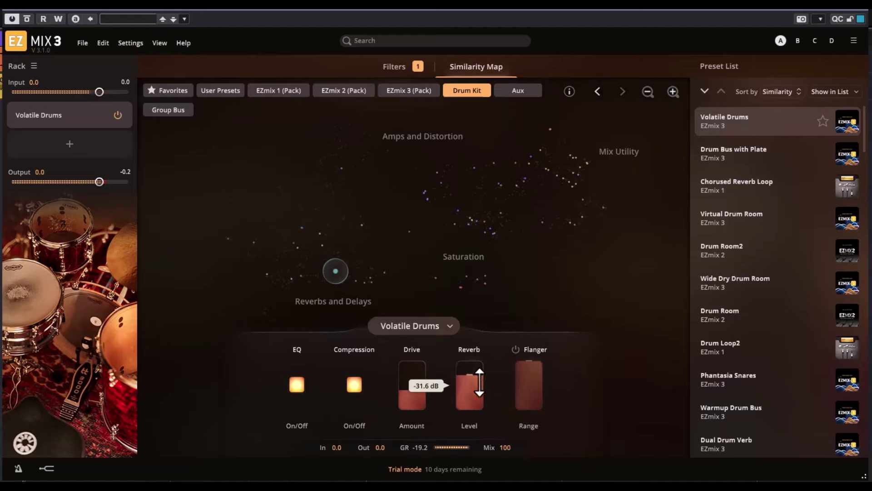
pyautogui.moveTo(479, 425); pyautogui.dragTo(482, 448)
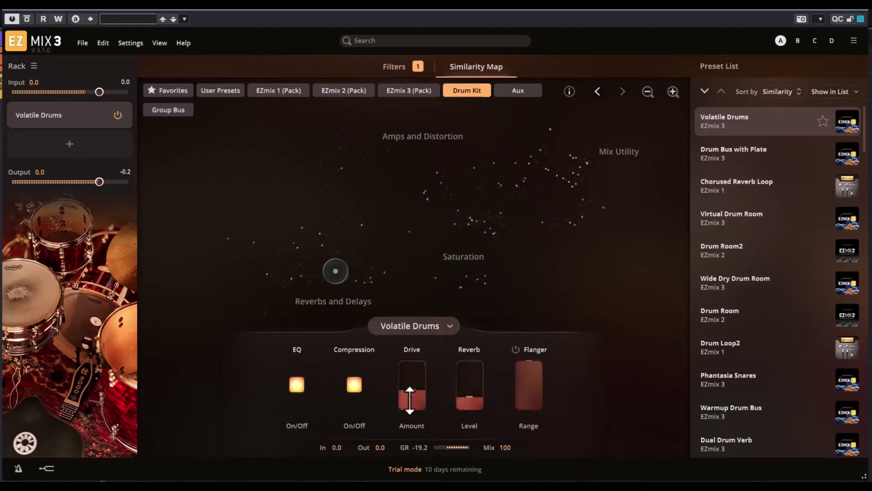
pyautogui.moveTo(411, 399)
pyautogui.mouseDown()
pyautogui.moveTo(410, 362)
pyautogui.moveTo(412, 385)
pyautogui.mouseUp()
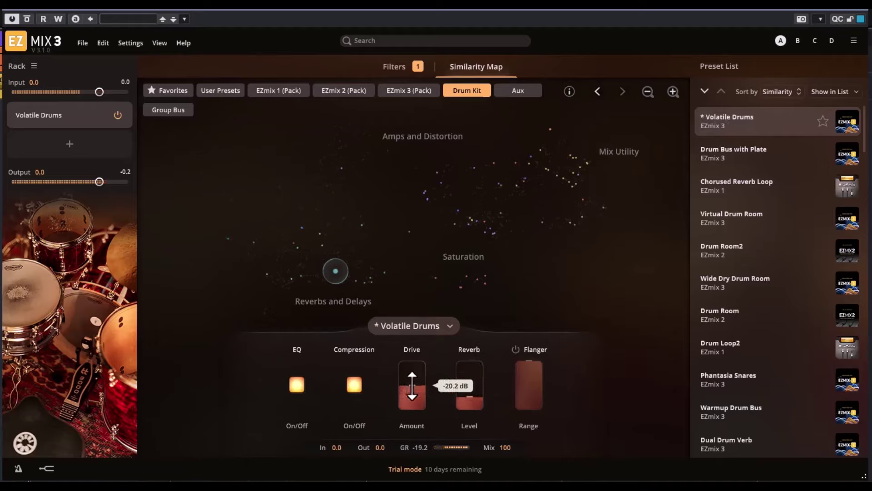
# Enable the Flanger of the Volatile Drums preset and slightly reduce its range
pyautogui.click(516, 349)
pyautogui.moveTo(531, 376)
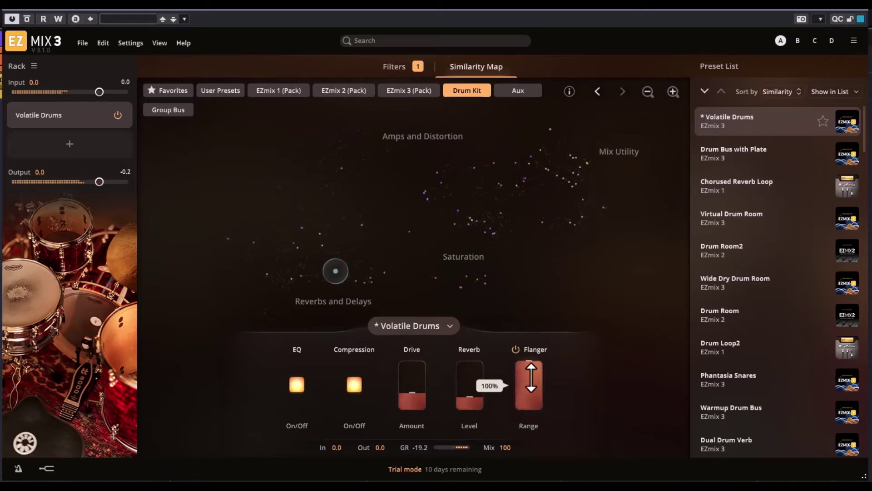
pyautogui.moveTo(532, 399); pyautogui.dragTo(533, 416)
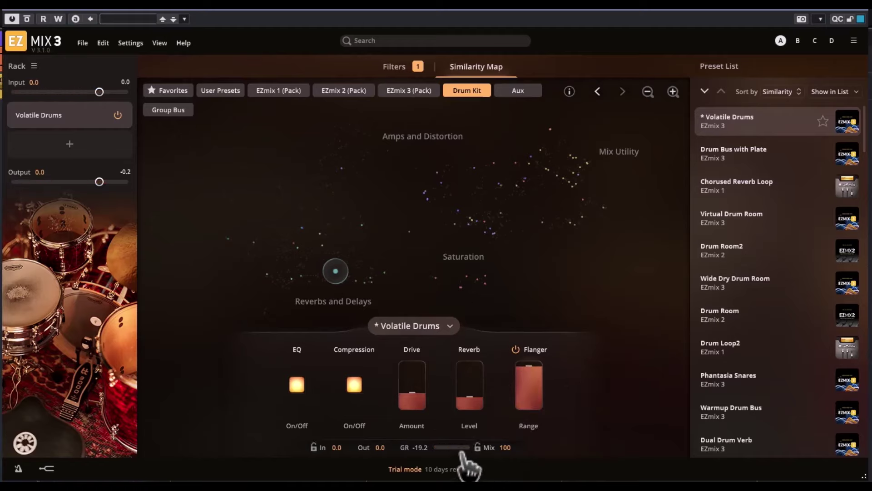
# Load Parallel Drums from the zoomed-in Similarity Map, raise Compression & Drive to maximum and set Parallel Volume to about 86%
pyautogui.moveTo(456, 456)
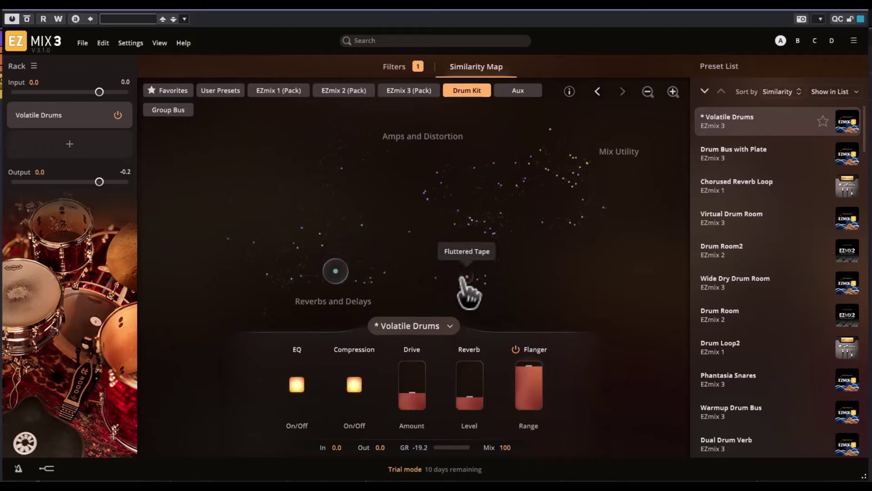
pyautogui.click(674, 91)
pyautogui.click(673, 91)
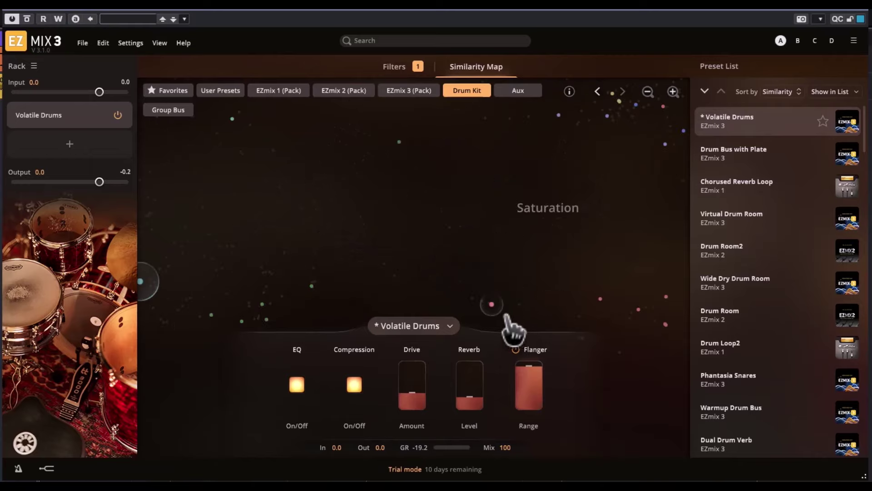
pyautogui.click(491, 304)
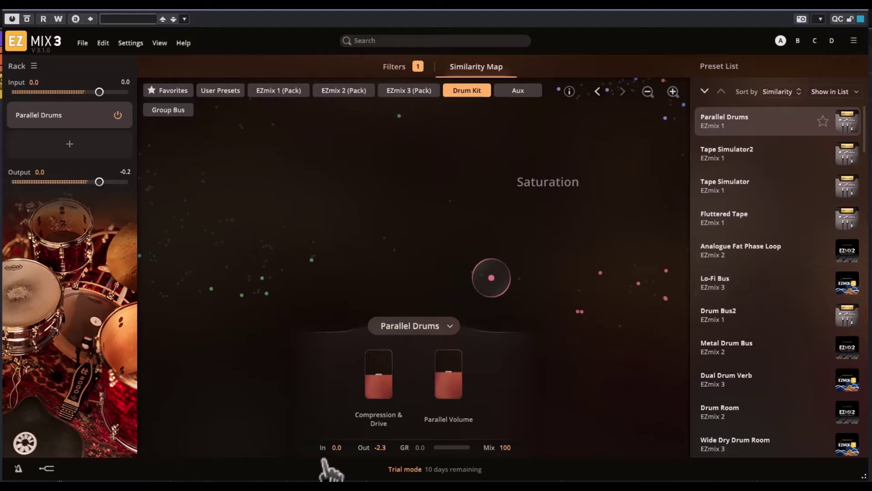
pyautogui.moveTo(376, 356)
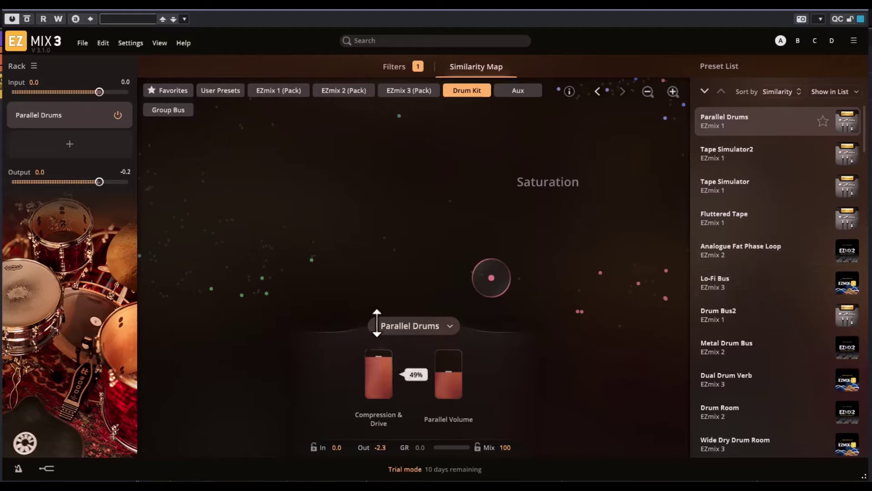
pyautogui.moveTo(459, 364); pyautogui.dragTo(459, 339)
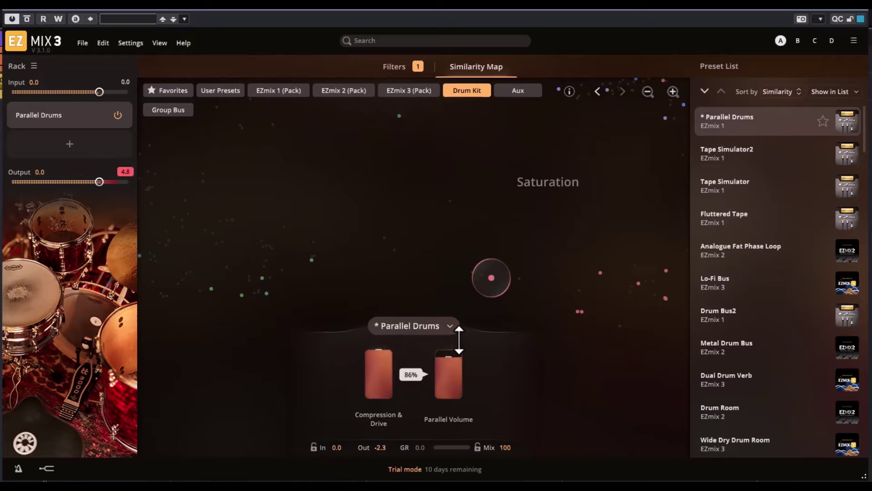
# Audition the Tape Simulator preset with a higher Tape Drive, and the Drum Bus2 preset with a higher Compression
pyautogui.click(581, 312)
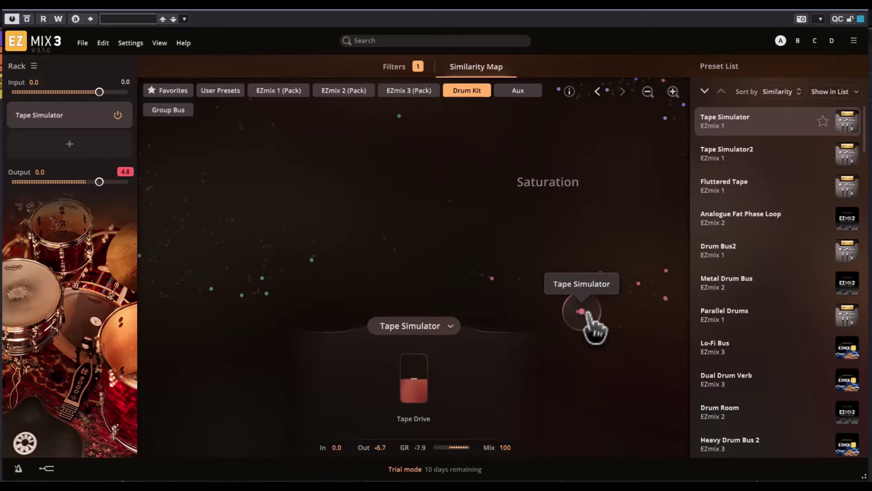
pyautogui.moveTo(414, 370); pyautogui.dragTo(422, 346)
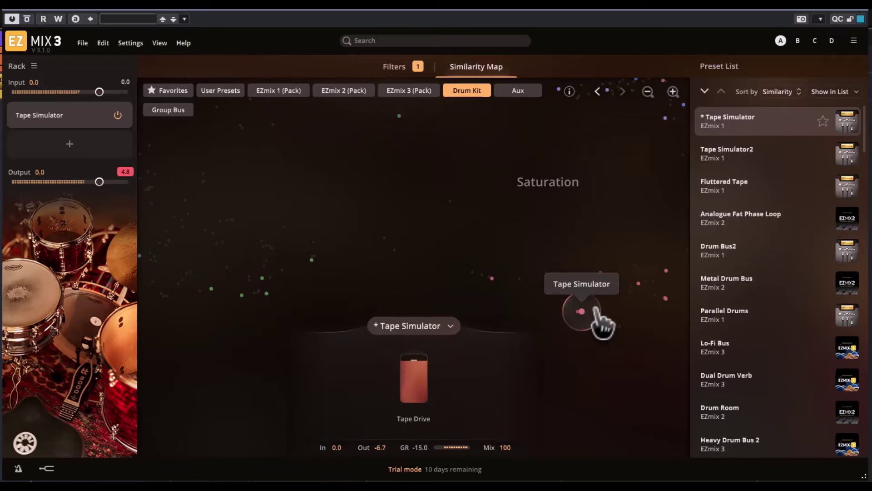
pyautogui.click(663, 296)
pyautogui.moveTo(419, 355)
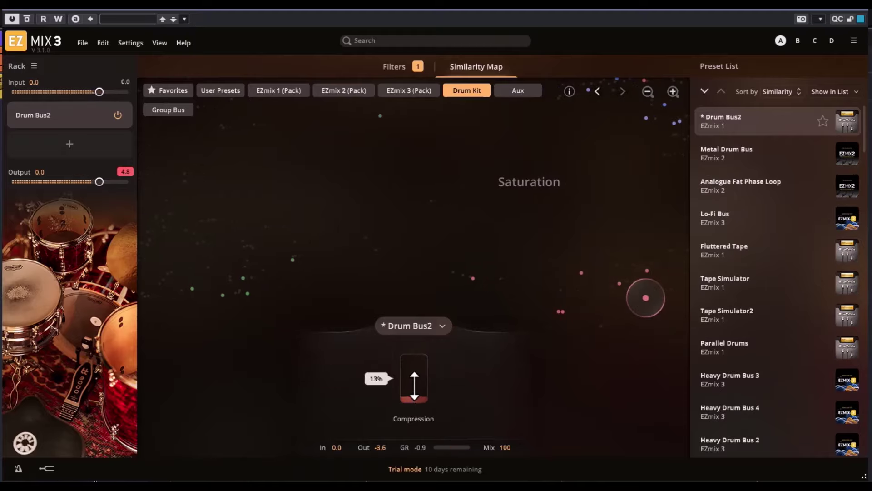
pyautogui.moveTo(419, 355); pyautogui.dragTo(418, 347)
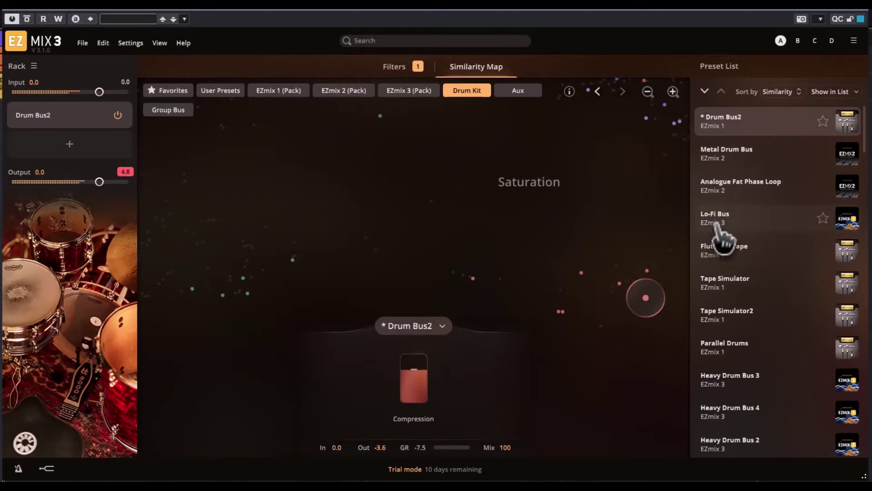
# Load the Lo-Fi Bus preset, raise its tape Flutter and Drive, and set the Compression Amount to about 67%
pyautogui.click(722, 221)
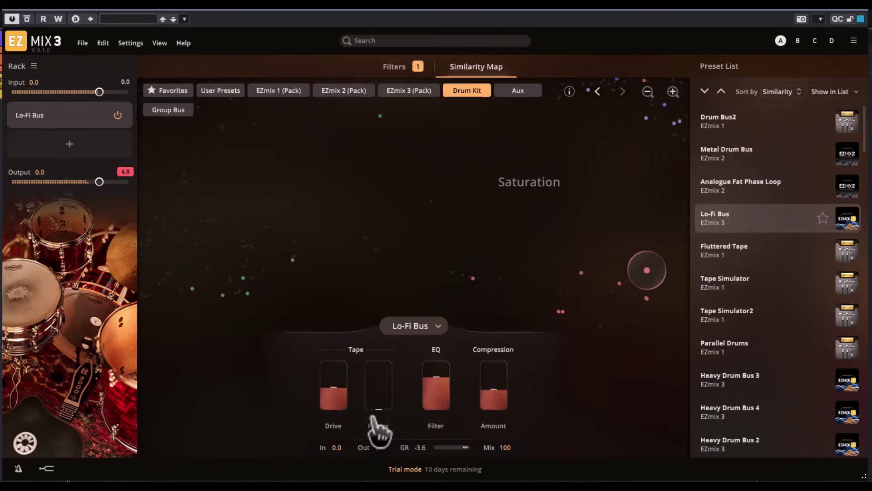
pyautogui.moveTo(378, 377)
pyautogui.moveTo(378, 377); pyautogui.dragTo(380, 325)
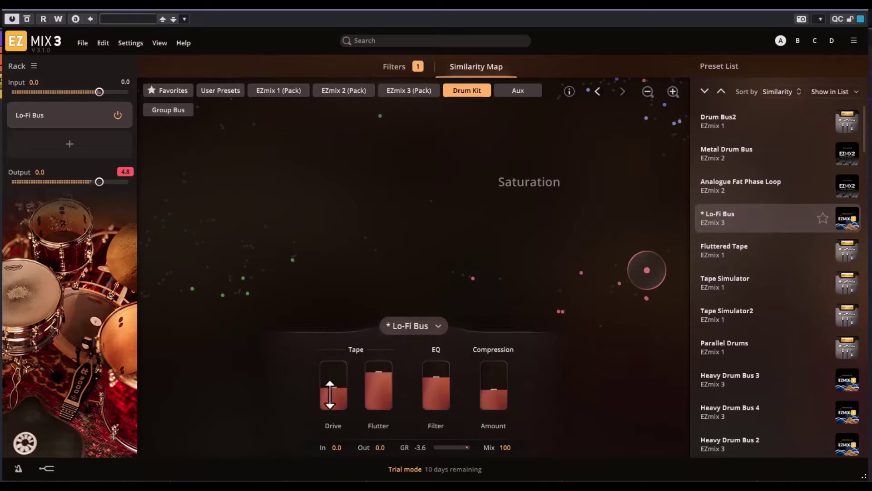
pyautogui.moveTo(330, 394); pyautogui.dragTo(328, 380)
pyautogui.moveTo(498, 386); pyautogui.dragTo(500, 356)
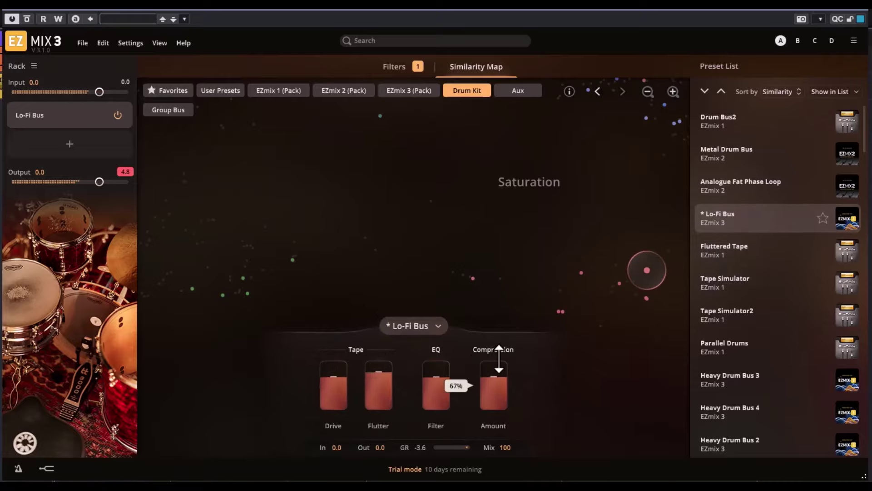
# Audition Tape Simulator, Heavy Drum Bus 3 and Heavy Drum Bus 1, raising the stereo Width of Heavy Drum Bus 1
pyautogui.click(743, 284)
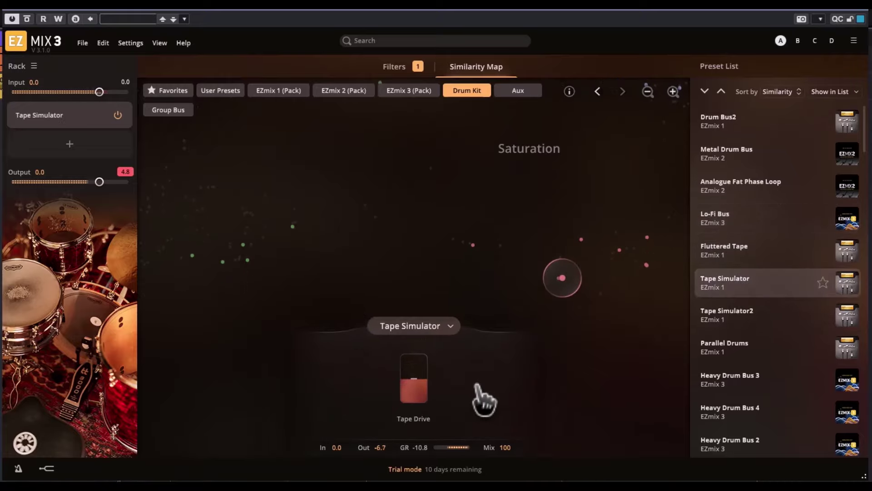
pyautogui.click(768, 384)
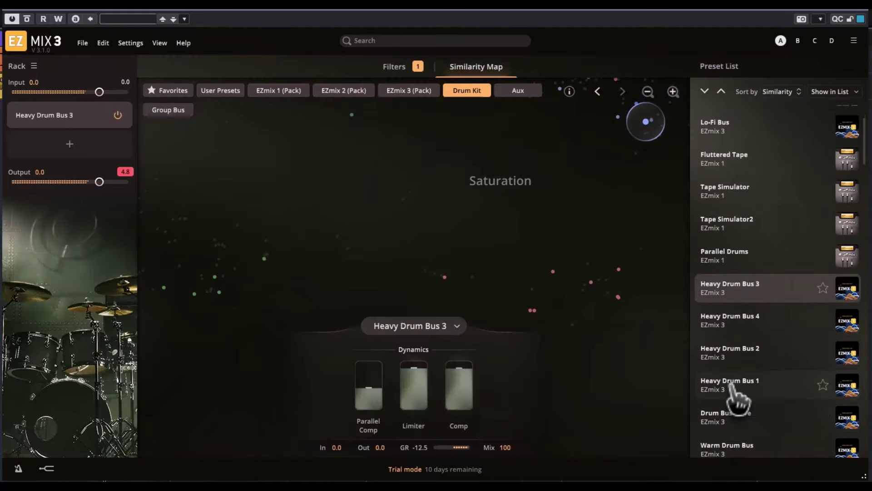
pyautogui.click(740, 386)
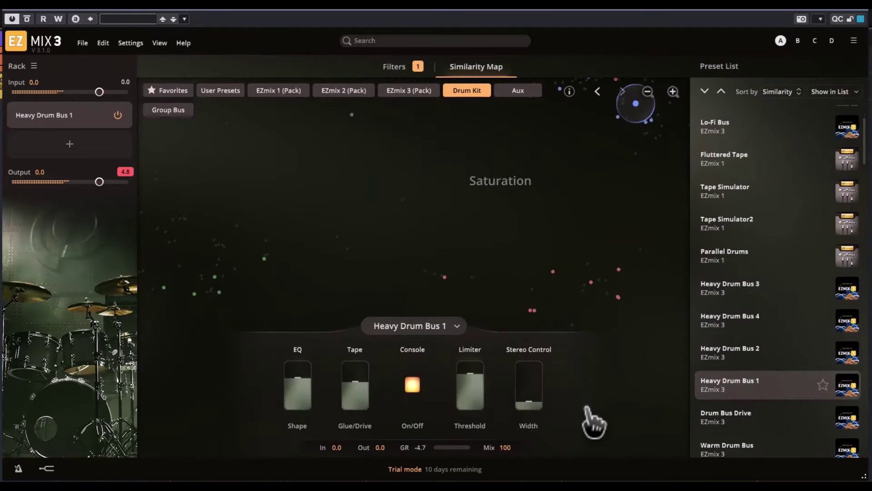
pyautogui.moveTo(527, 392); pyautogui.dragTo(533, 354)
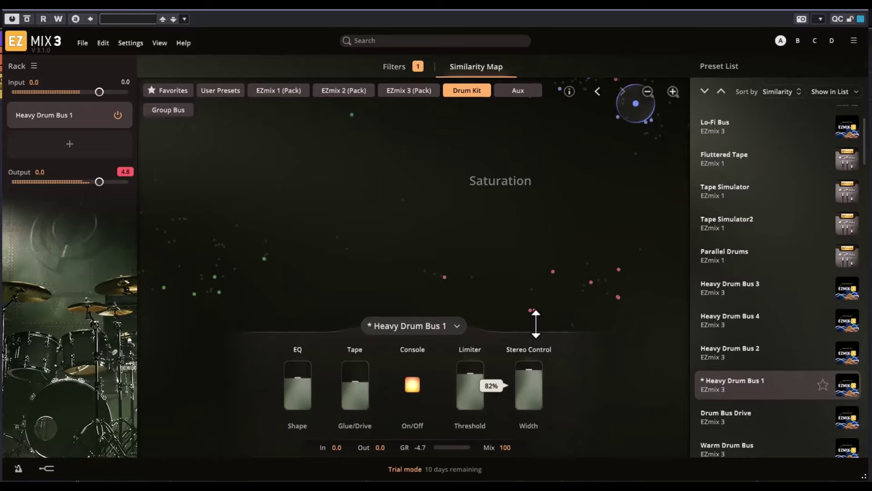
# Load Drum Room Smasher, raise its Saturation Amount, Compression, stereo Width and Resonance 1, and lower Resonance 3
pyautogui.scroll(-2, 768, 437)
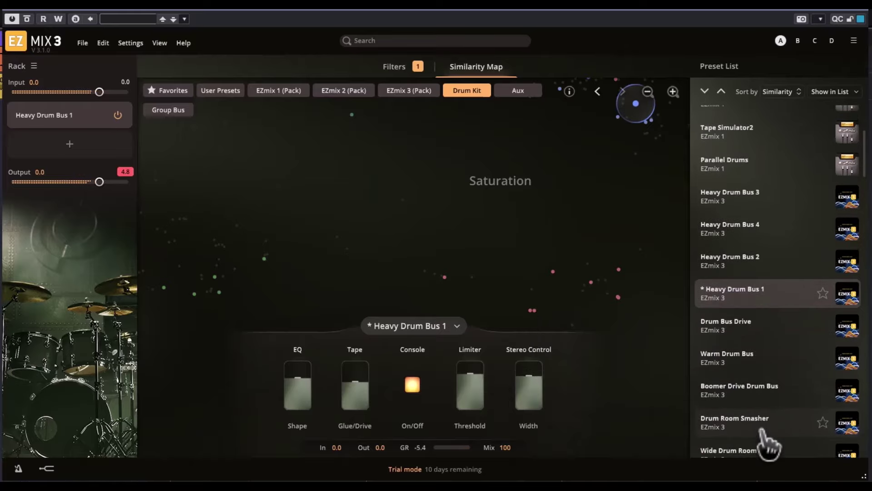
pyautogui.click(761, 427)
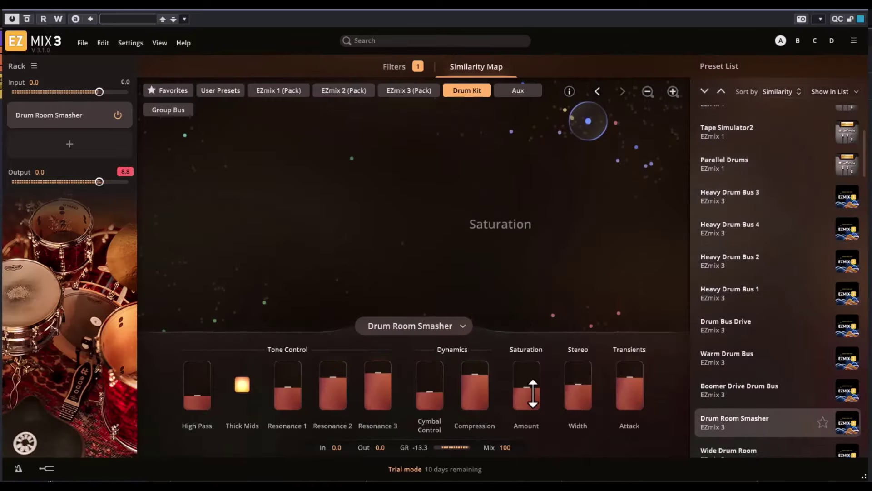
pyautogui.moveTo(522, 399); pyautogui.dragTo(524, 374)
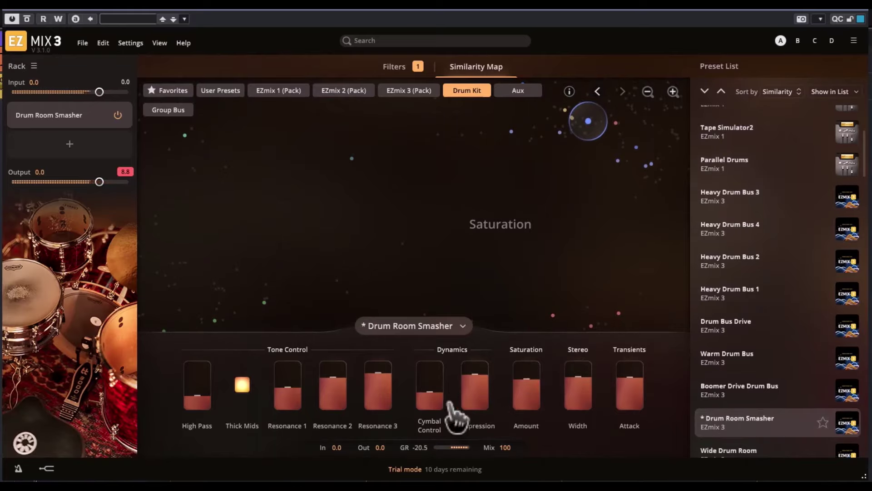
pyautogui.moveTo(432, 387)
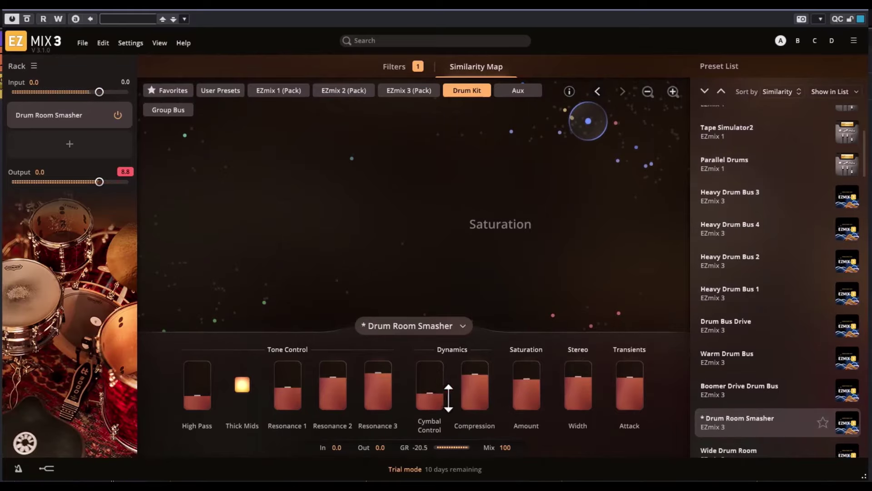
pyautogui.moveTo(285, 375)
pyautogui.moveTo(286, 374); pyautogui.dragTo(288, 369)
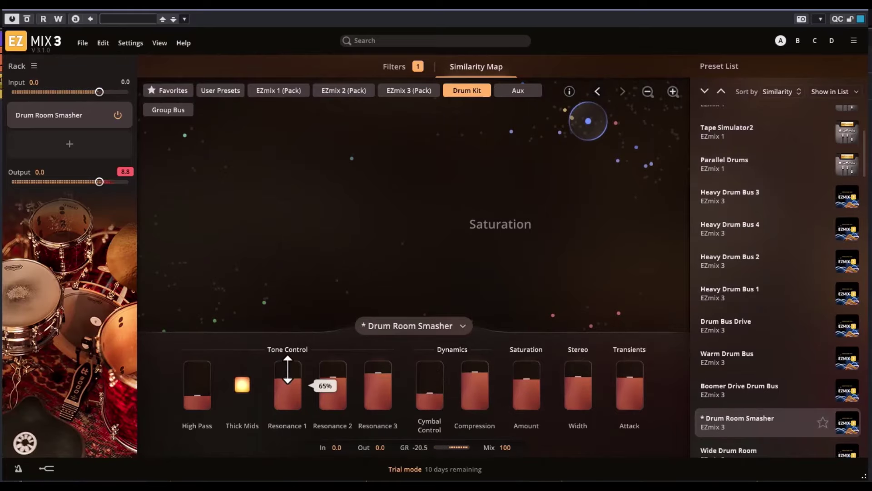
pyautogui.moveTo(380, 390)
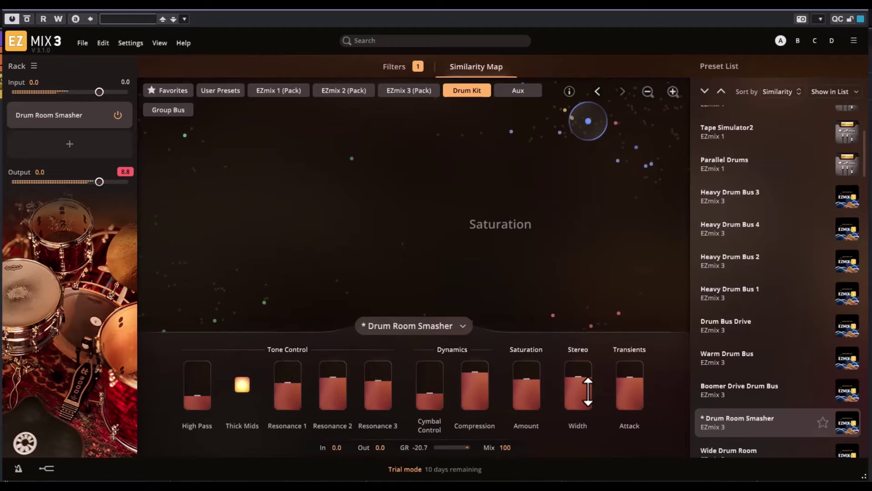
# Audition Dual Drum Verb and Drum Room, slightly raising Drum Room's Room Size and setting its Reverb Mix to about 67%
pyautogui.scroll(-4, 808, 427)
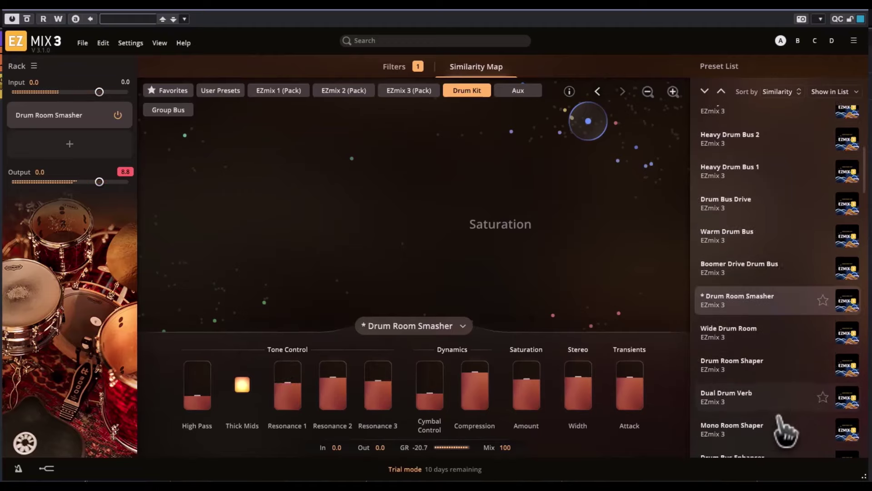
pyautogui.click(703, 386)
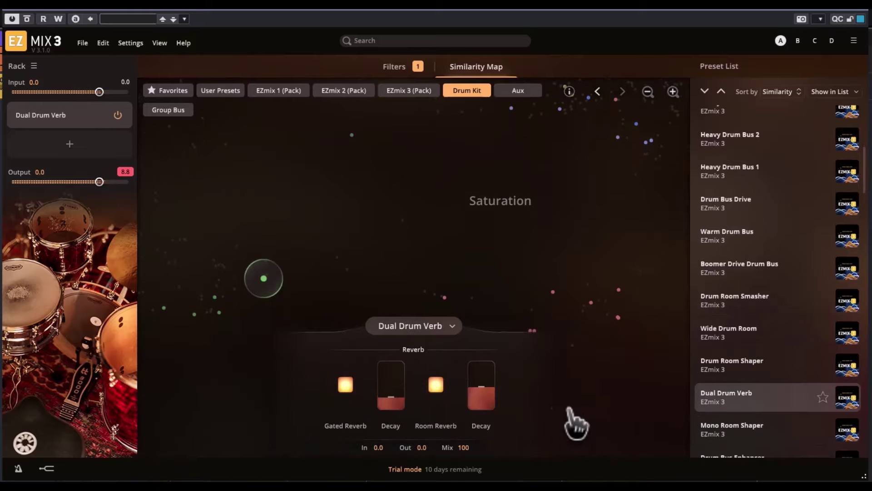
pyautogui.scroll(-5, 772, 427)
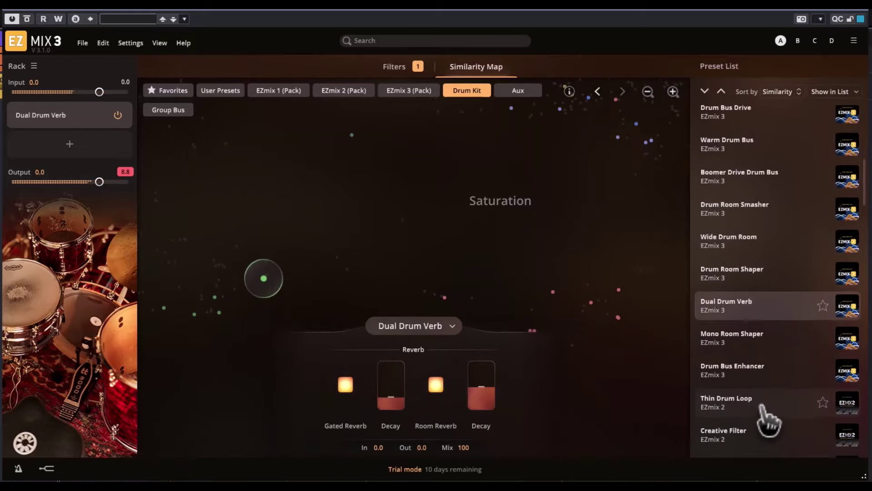
pyautogui.click(720, 416)
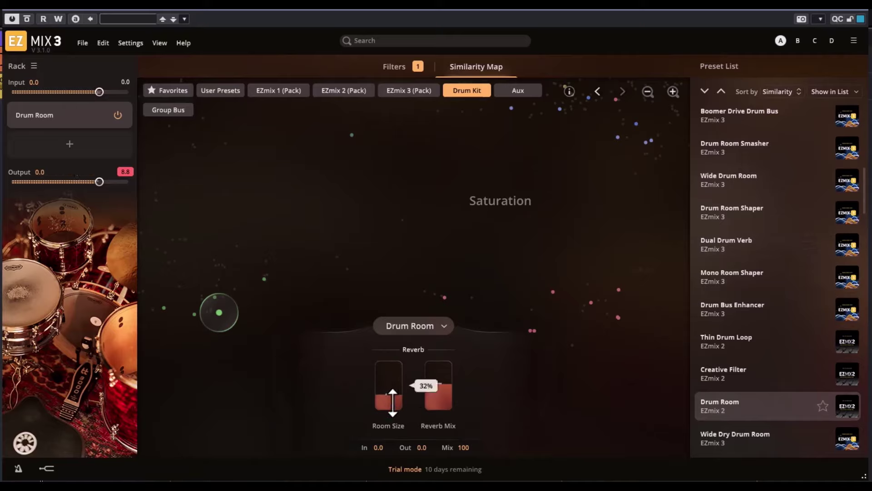
pyautogui.moveTo(429, 385); pyautogui.dragTo(430, 370)
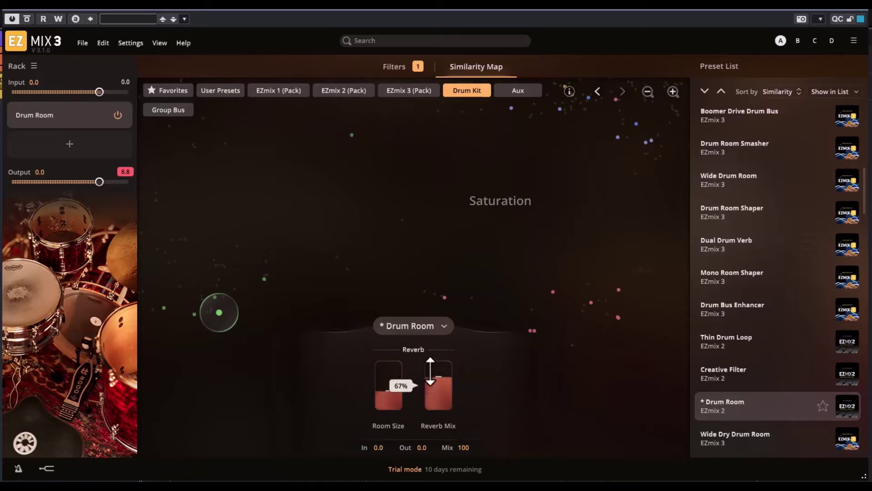
# Load the Wide Dry Drum Room preset and lower its room Level and Width
pyautogui.click(719, 437)
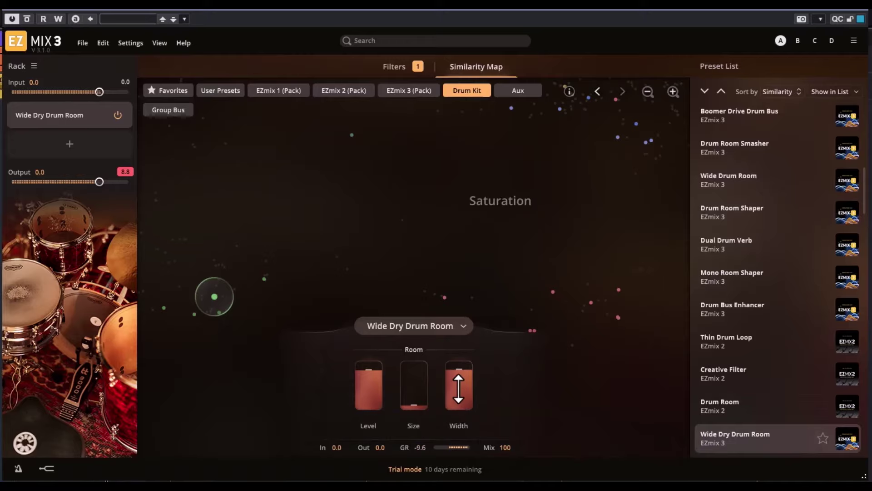
pyautogui.moveTo(459, 383); pyautogui.dragTo(447, 408)
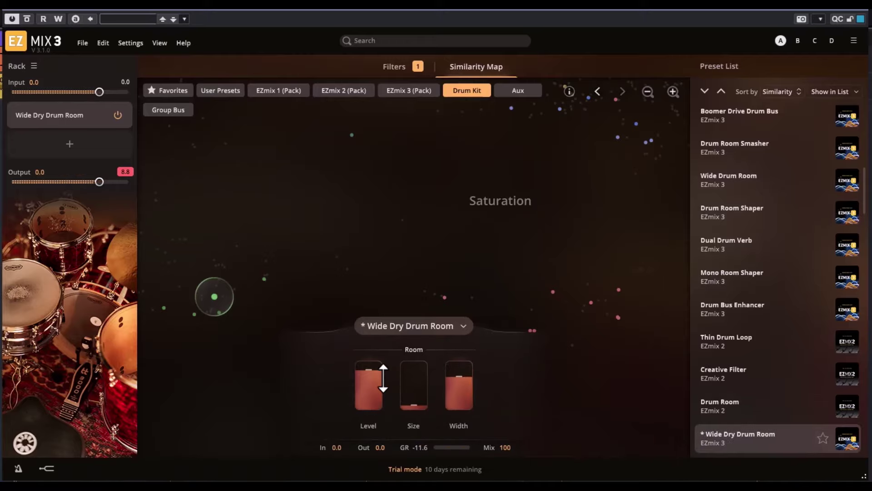
pyautogui.moveTo(383, 377); pyautogui.dragTo(384, 385)
pyautogui.moveTo(449, 399); pyautogui.dragTo(459, 385)
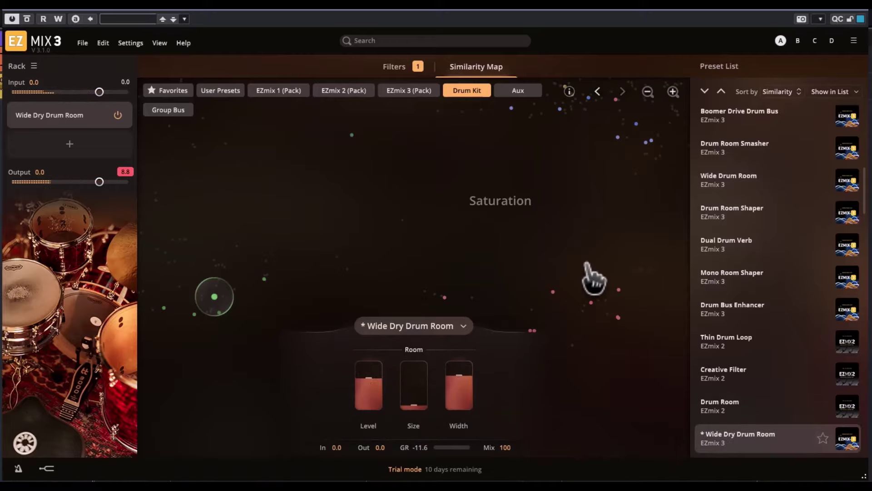
# Audition Analogue Fat Phase Loop from the Similarity Map and load the Heavy Drum Bus 1 preset
pyautogui.click(591, 300)
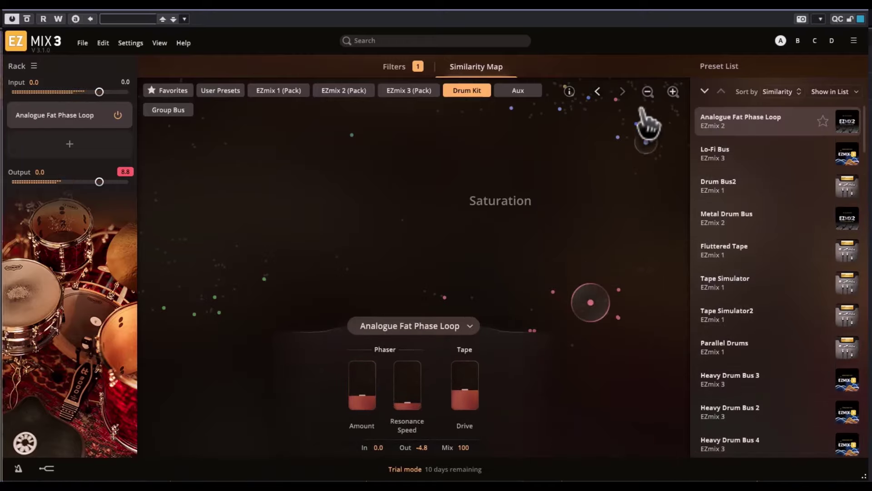
pyautogui.click(636, 125)
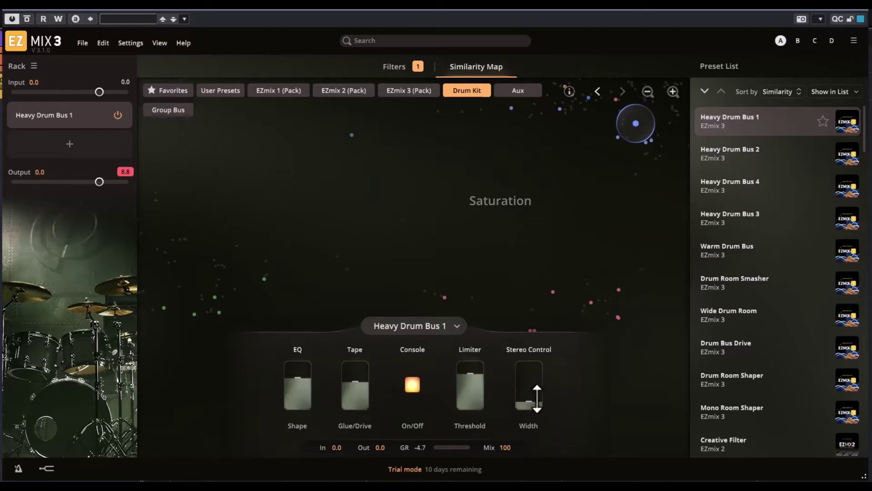
pyautogui.moveTo(535, 402)
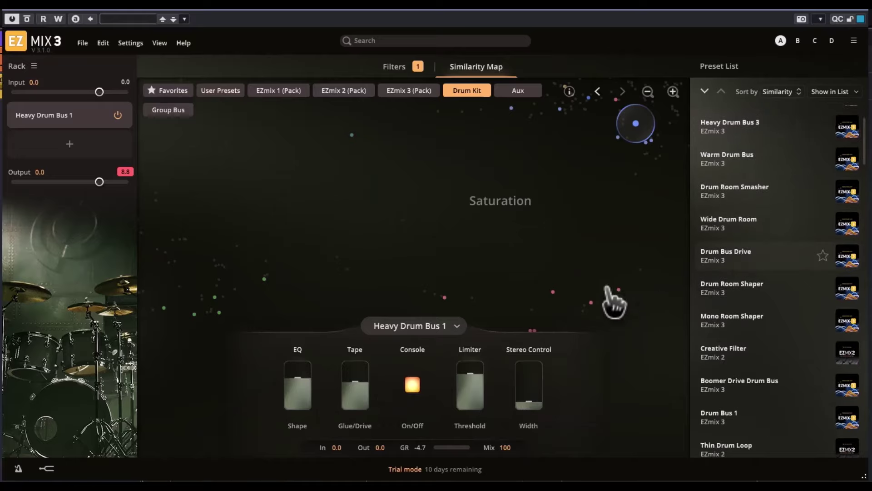
# Start a lead vocals session from the Vocals project template, load the Basic Vocal preset and bypass the plug-in
pyautogui.moveTo(520, 313)
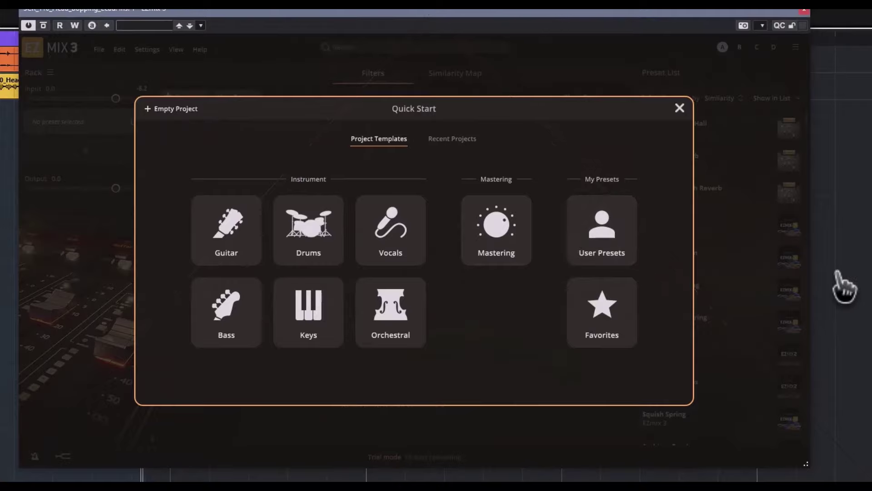
pyautogui.click(387, 229)
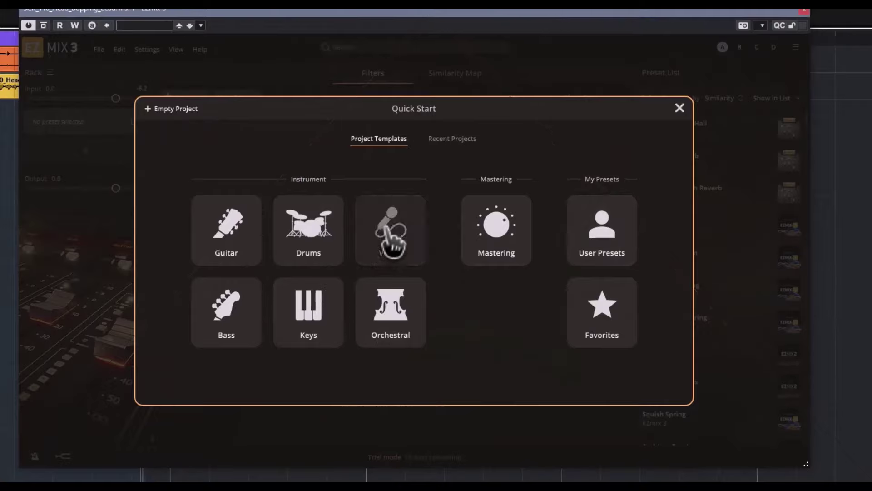
pyautogui.click(324, 224)
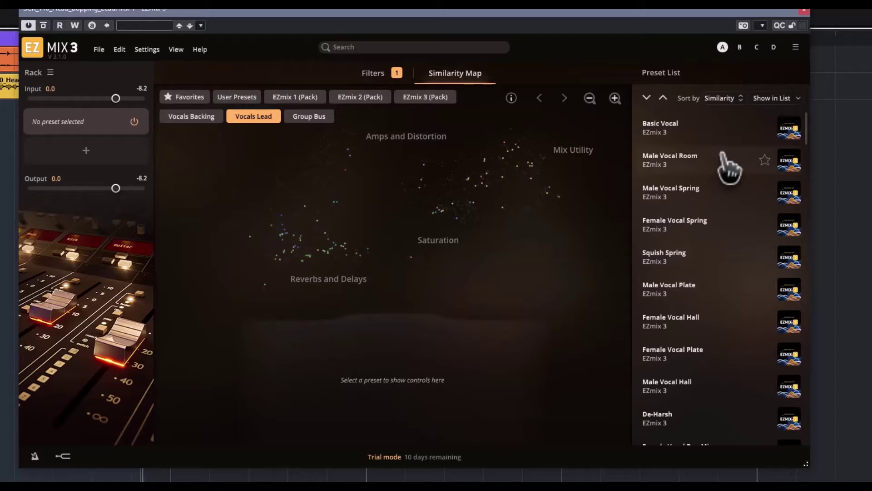
pyautogui.click(654, 132)
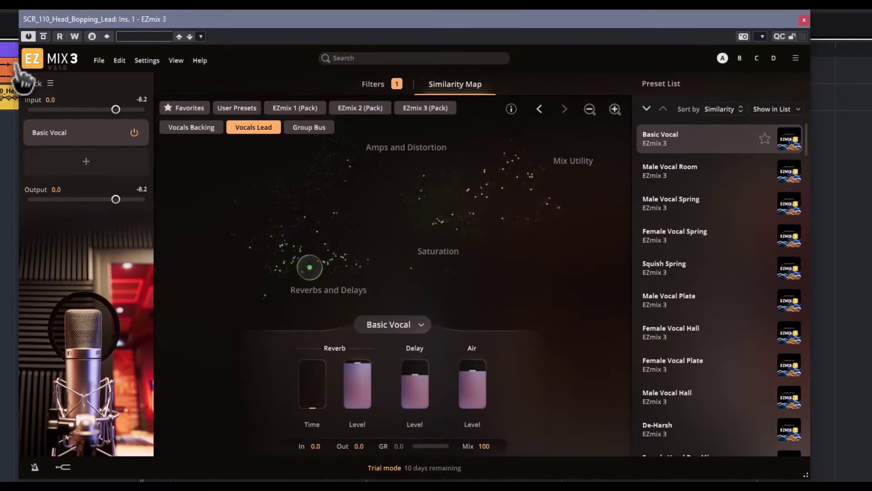
pyautogui.click(43, 37)
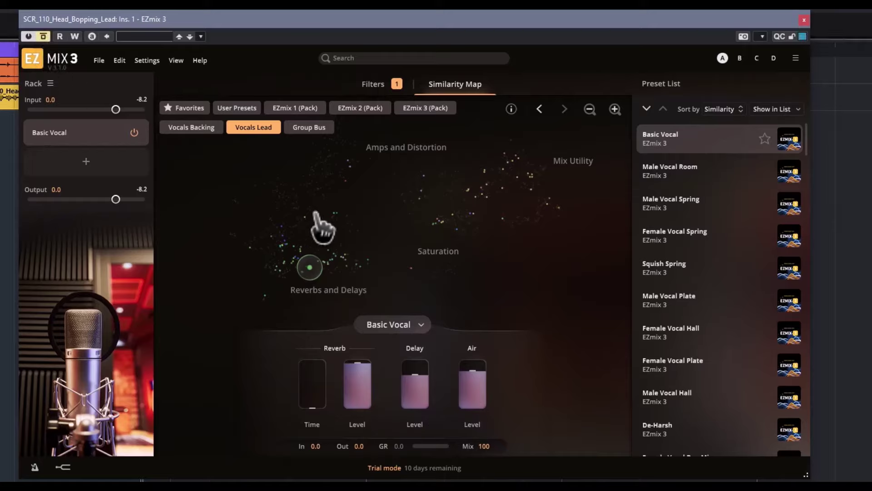
# In Basic Vocal, raise the Reverb Time, lower the Reverb Level, slightly raise the Delay Level and set Air to about 48%
pyautogui.moveTo(314, 213)
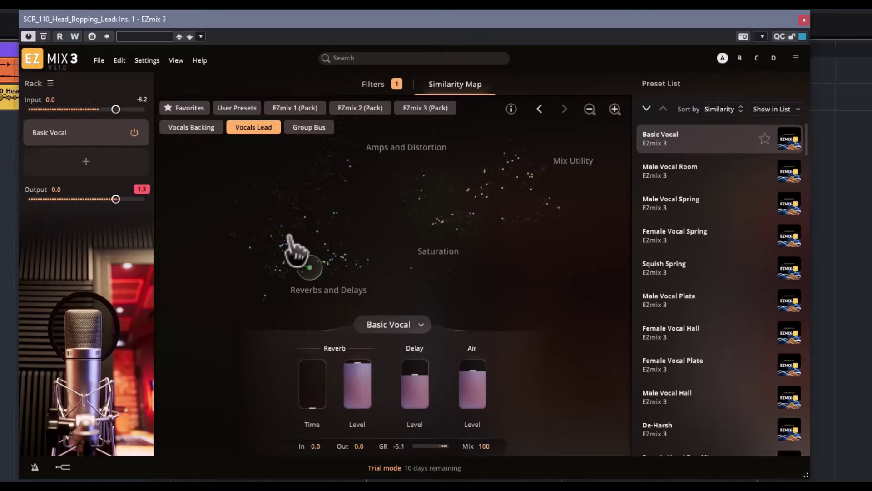
pyautogui.moveTo(309, 404); pyautogui.dragTo(318, 340)
pyautogui.moveTo(360, 365); pyautogui.dragTo(362, 424)
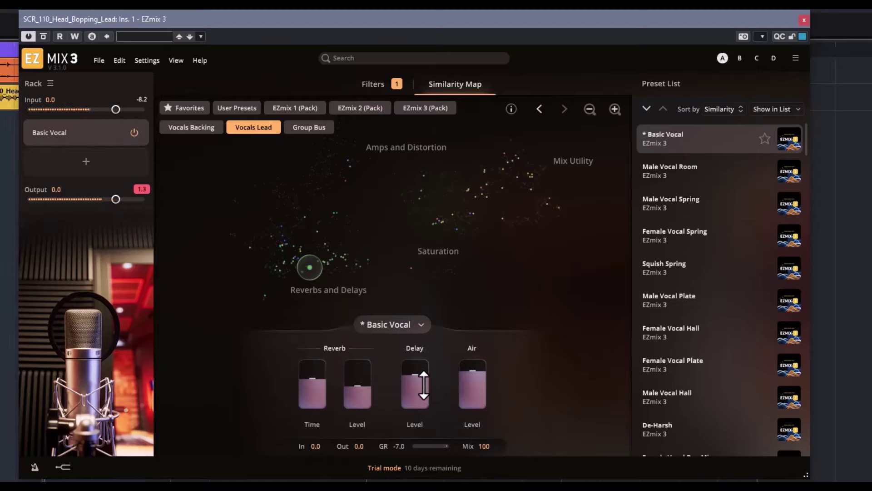
pyautogui.moveTo(424, 384); pyautogui.dragTo(476, 414)
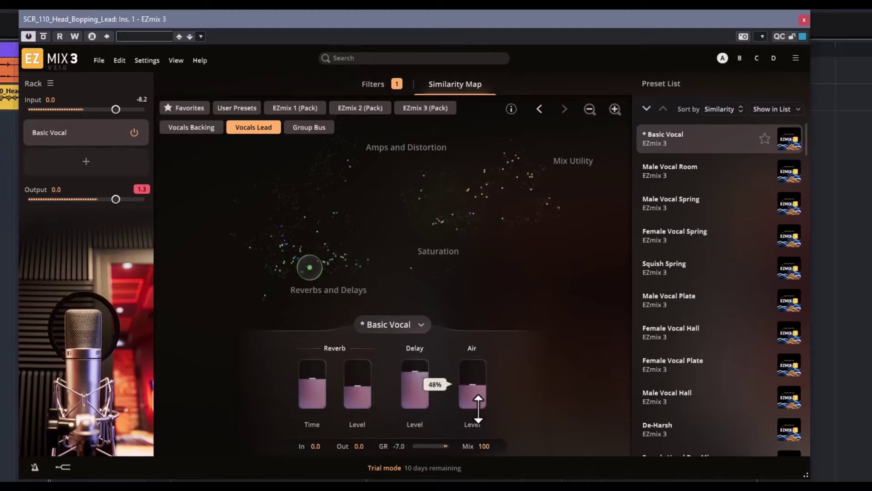
# Load Male Vocal Room, set Reverb Amount to about -24.5 dB and De-Esser to about -13.3 dB, and raise Compression
pyautogui.click(673, 172)
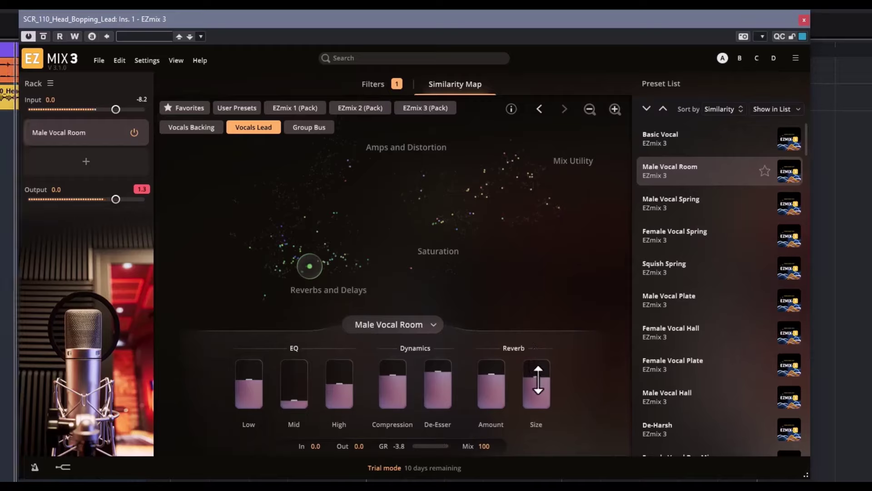
pyautogui.moveTo(491, 376); pyautogui.dragTo(500, 430)
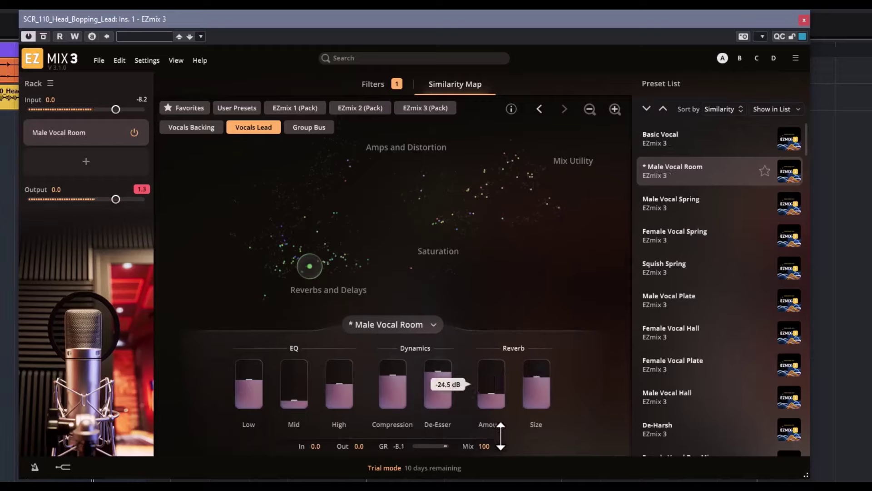
pyautogui.moveTo(434, 374); pyautogui.dragTo(434, 361)
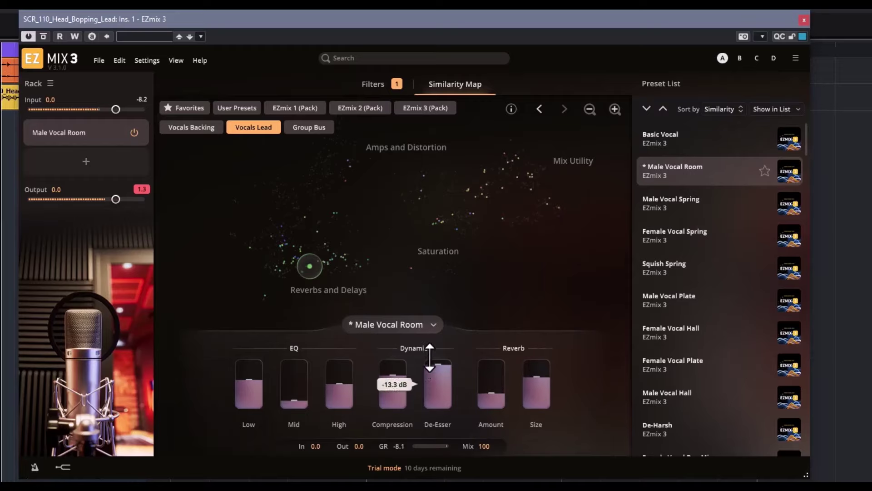
pyautogui.moveTo(392, 388); pyautogui.dragTo(392, 373)
# Raise Male Vocal Room's EQ High, slightly raise its Mid and set its Low to about 55.4 Hz
pyautogui.moveTo(334, 374); pyautogui.dragTo(333, 368)
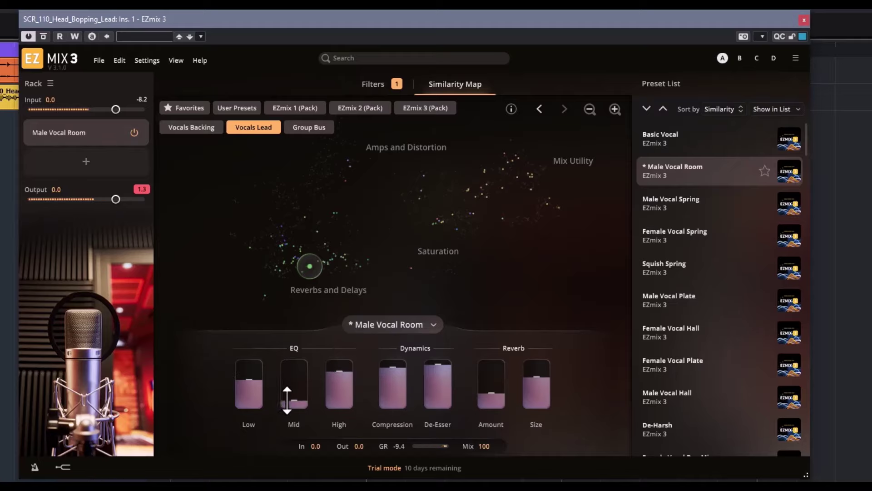
pyautogui.moveTo(293, 389)
pyautogui.mouseDown()
pyautogui.moveTo(294, 299)
pyautogui.moveTo(302, 401)
pyautogui.mouseUp()
pyautogui.moveTo(249, 381); pyautogui.dragTo(249, 403)
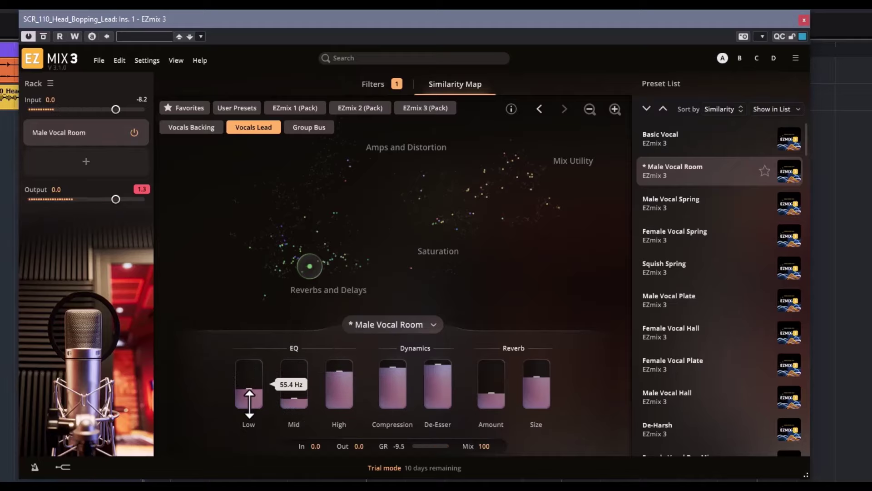
# Load Male Vocal Spring with a lower Reverb Amount, and audition Female Medium Room Vocal and Screaming Filter from the Similarity Map
pyautogui.click(680, 203)
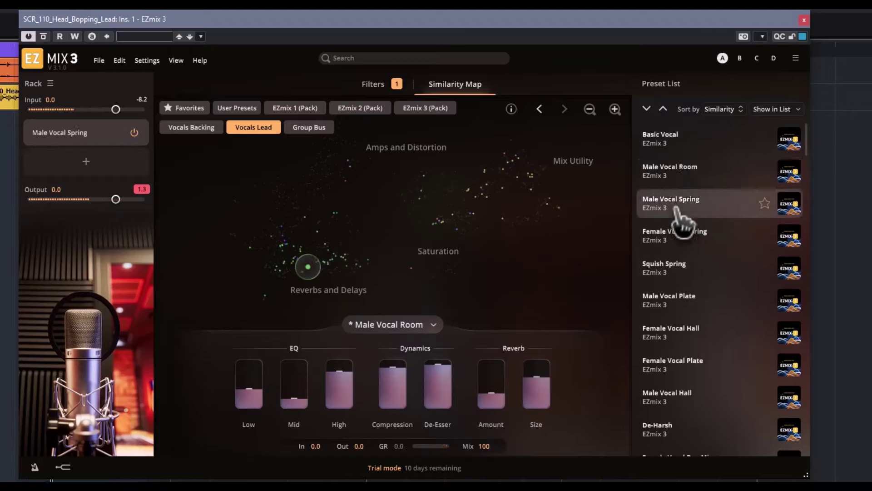
pyautogui.moveTo(490, 391); pyautogui.dragTo(498, 425)
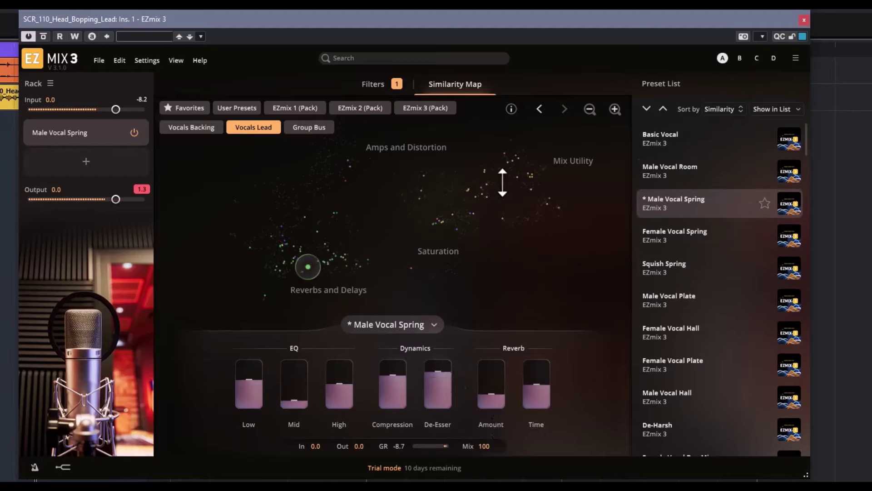
pyautogui.click(433, 224)
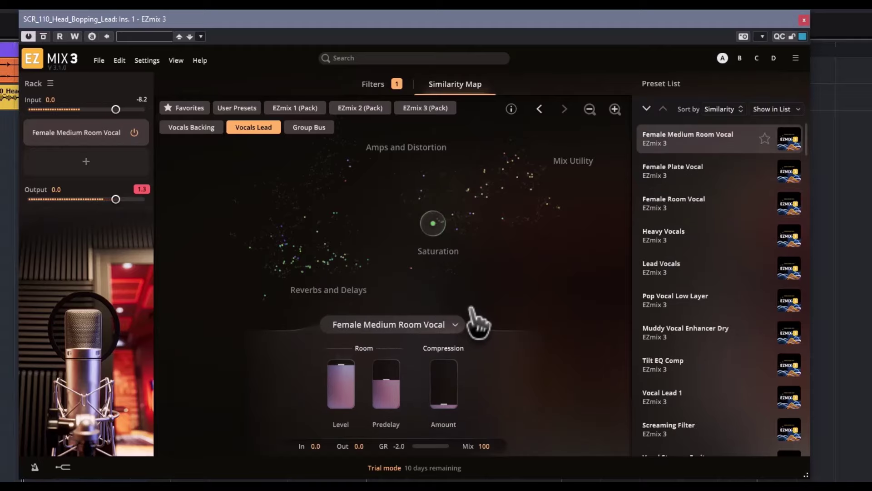
pyautogui.click(468, 214)
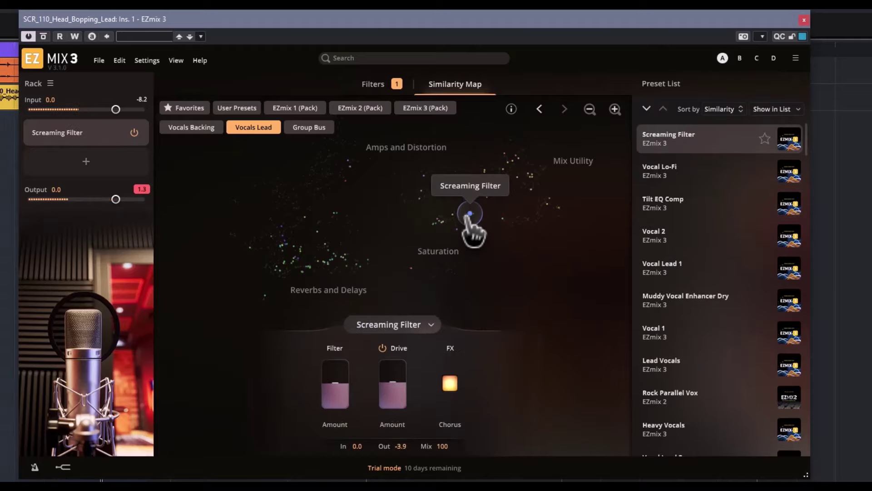
# Load Rock and Metal Vocal Bus 1, raise its Limiter and EQ Amount, and set its Compression to about 77%
pyautogui.click(502, 171)
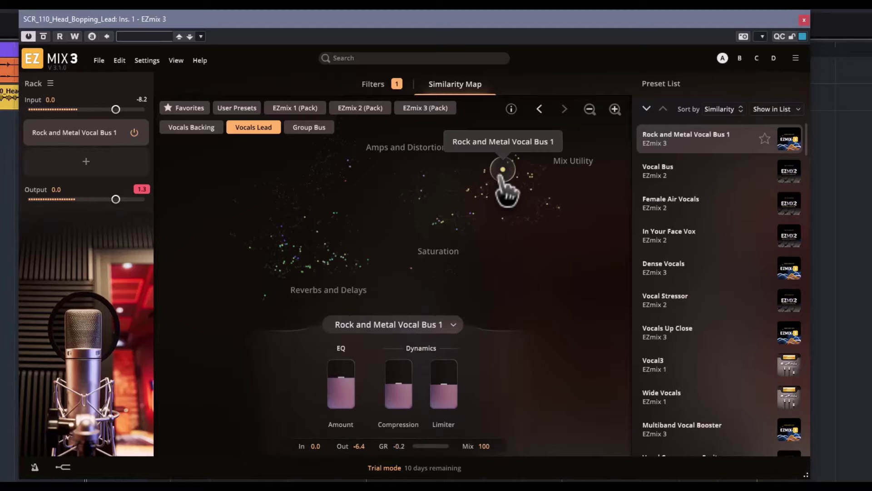
pyautogui.moveTo(456, 384); pyautogui.dragTo(457, 364)
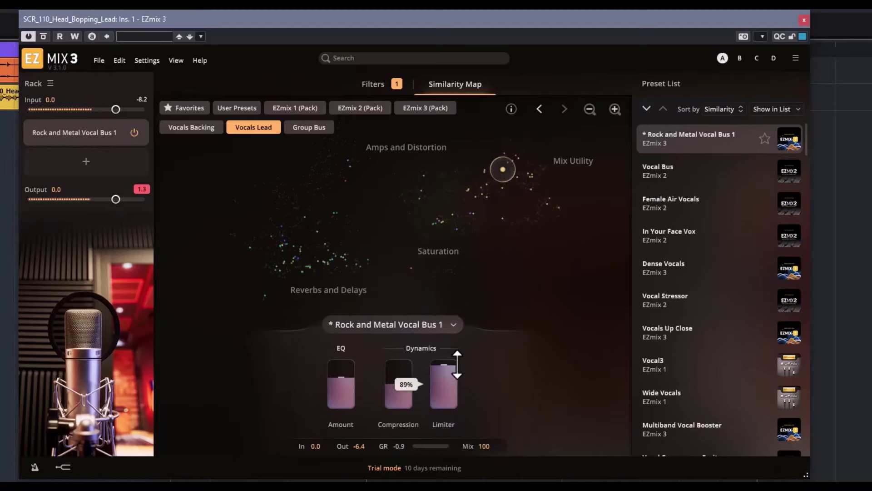
pyautogui.moveTo(396, 380); pyautogui.dragTo(402, 366)
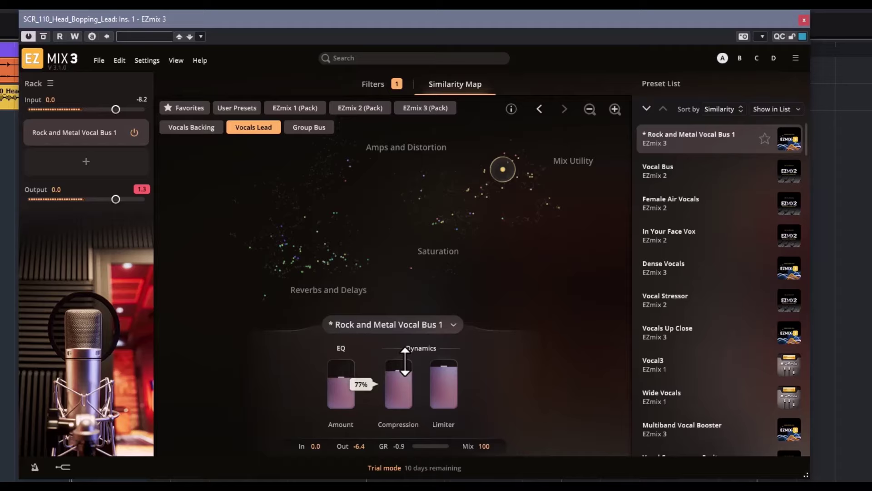
pyautogui.moveTo(342, 367); pyautogui.dragTo(345, 362)
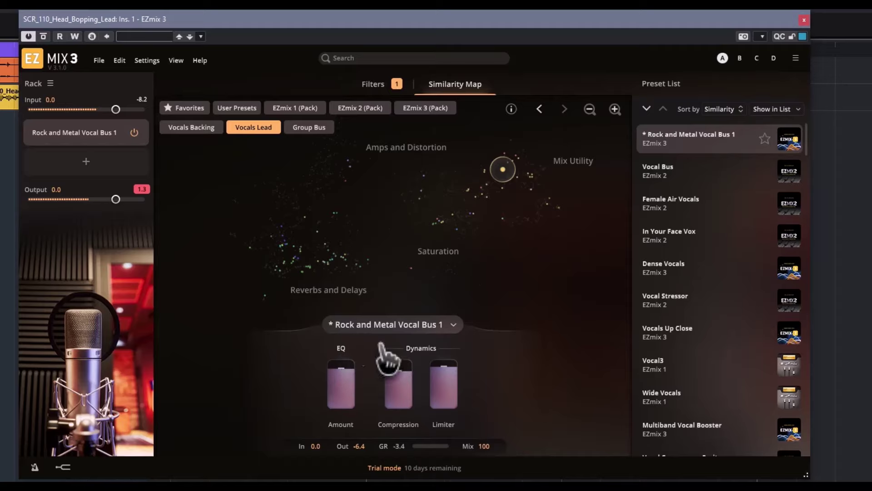
# Load Vocal Stressor Type 180 from the Mix Utility area of the map and raise its Wet and Dry levels
pyautogui.click(548, 205)
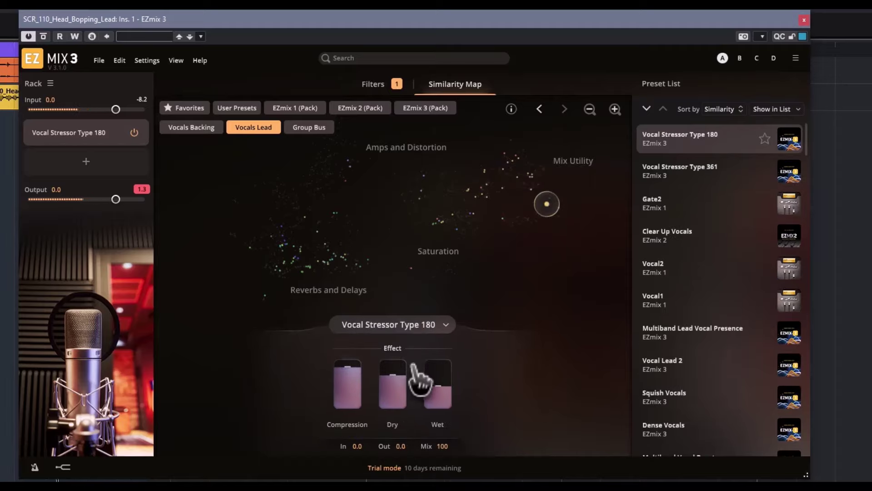
pyautogui.moveTo(437, 375); pyautogui.dragTo(439, 337)
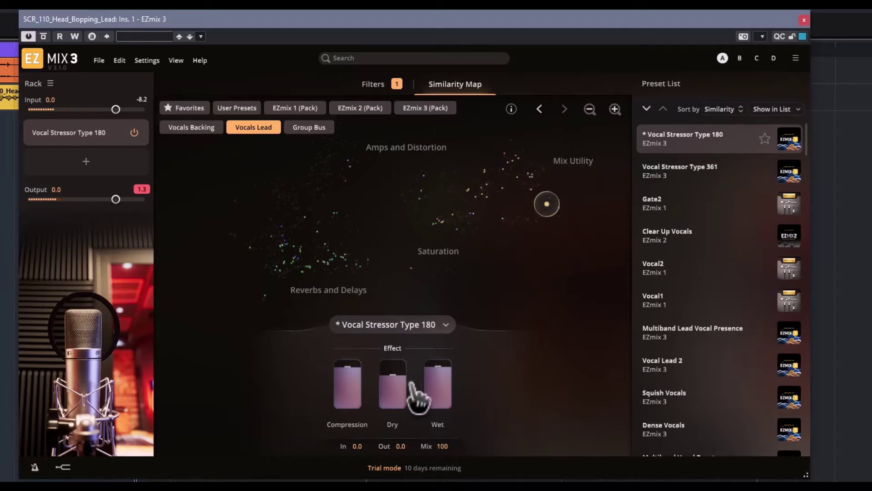
pyautogui.moveTo(394, 380)
pyautogui.mouseDown()
pyautogui.moveTo(391, 352)
pyautogui.moveTo(392, 365)
pyautogui.mouseUp()
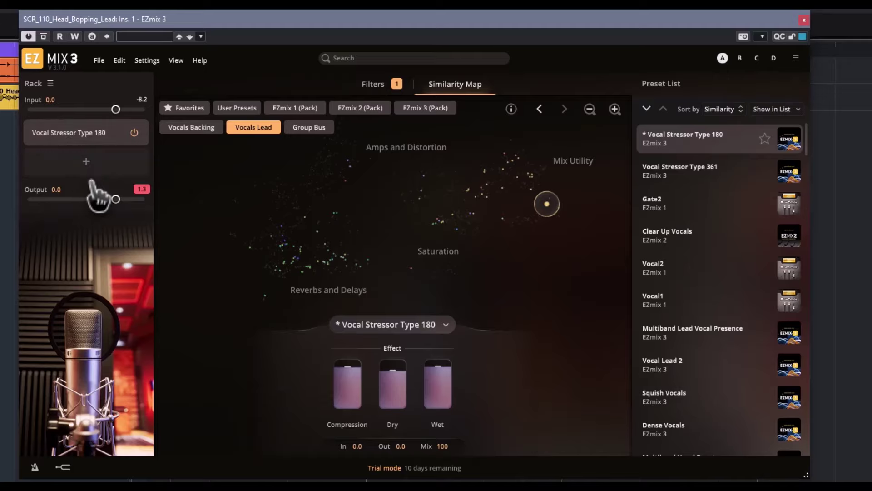
# Add Male Vocal Spring in a second rack slot after Vocal Stressor Type 180 and turn its Compression fully down
pyautogui.click(86, 165)
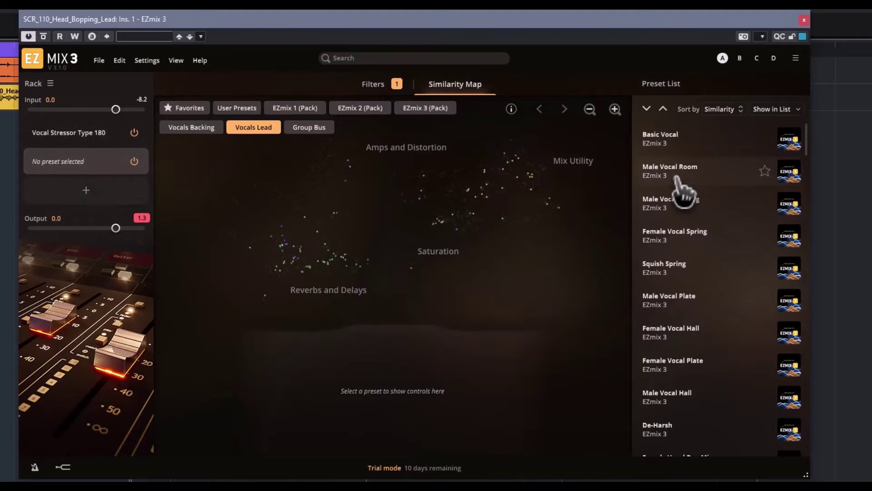
pyautogui.click(679, 205)
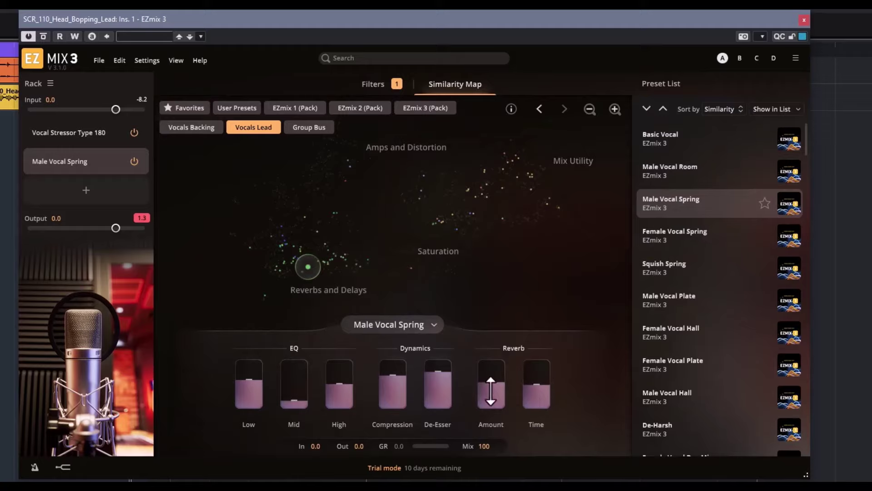
pyautogui.click(75, 135)
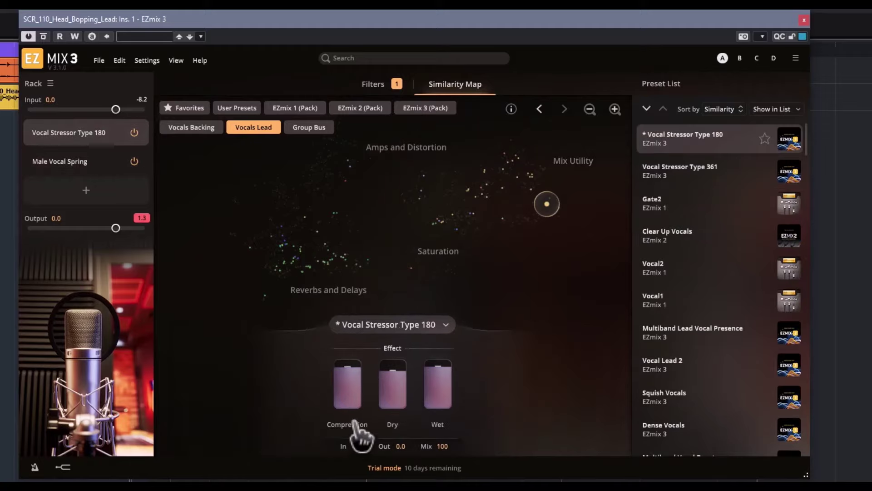
pyautogui.click(70, 168)
pyautogui.moveTo(392, 378); pyautogui.dragTo(392, 411)
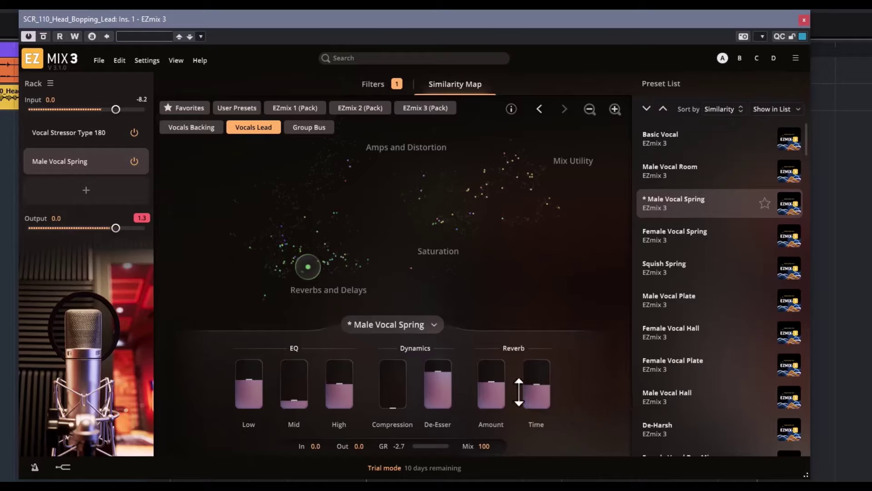
# In Male Vocal Spring, lower Reverb Amount and Time, slightly raise De-Esser and EQ Low, and set EQ High to about 1.8 dB
pyautogui.moveTo(495, 384); pyautogui.dragTo(498, 424)
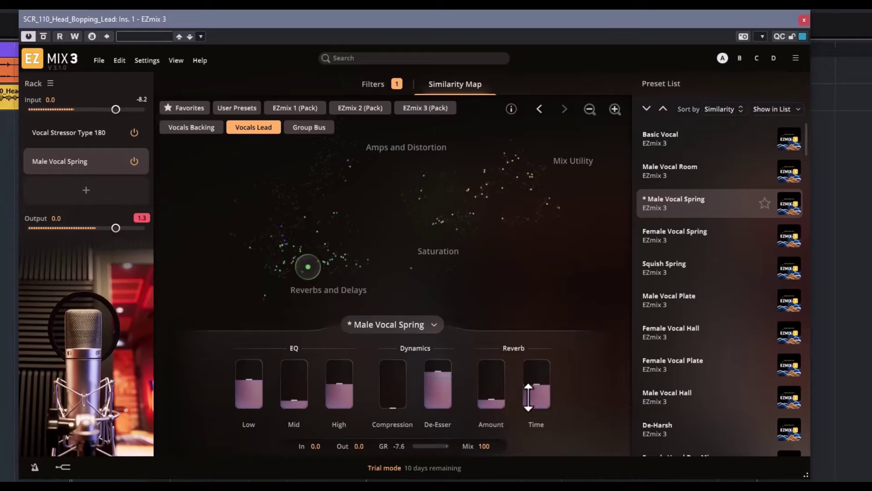
pyautogui.moveTo(536, 393); pyautogui.dragTo(536, 399)
pyautogui.moveTo(484, 389); pyautogui.dragTo(437, 369)
pyautogui.moveTo(330, 382); pyautogui.dragTo(333, 364)
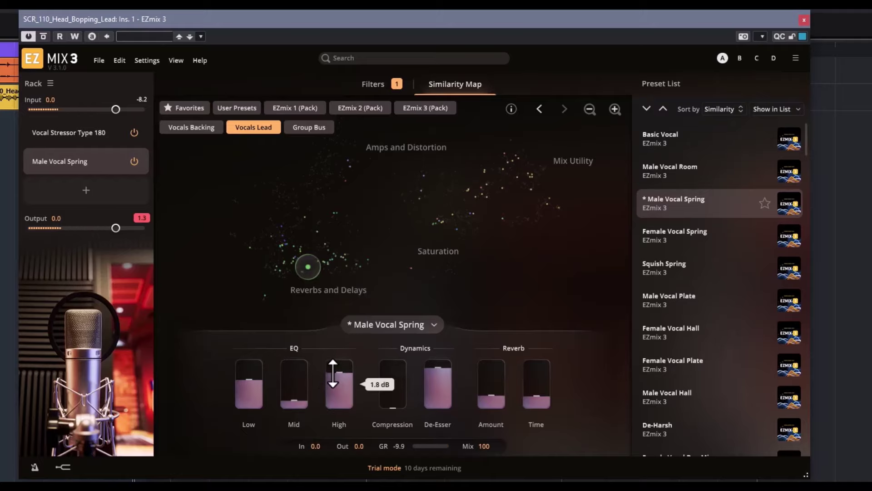
pyautogui.moveTo(251, 403); pyautogui.dragTo(252, 381)
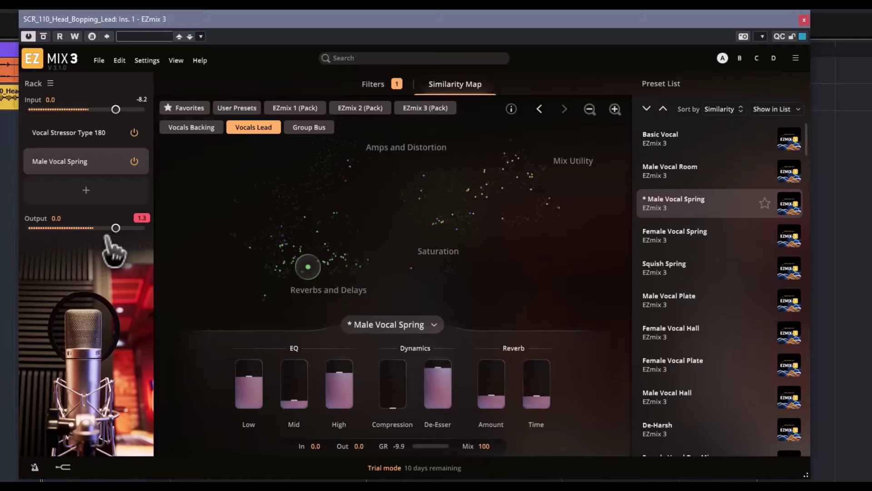
# Bypass and re-enable Male Vocal Spring in the rack to compare the vocal with and without it
pyautogui.click(134, 161)
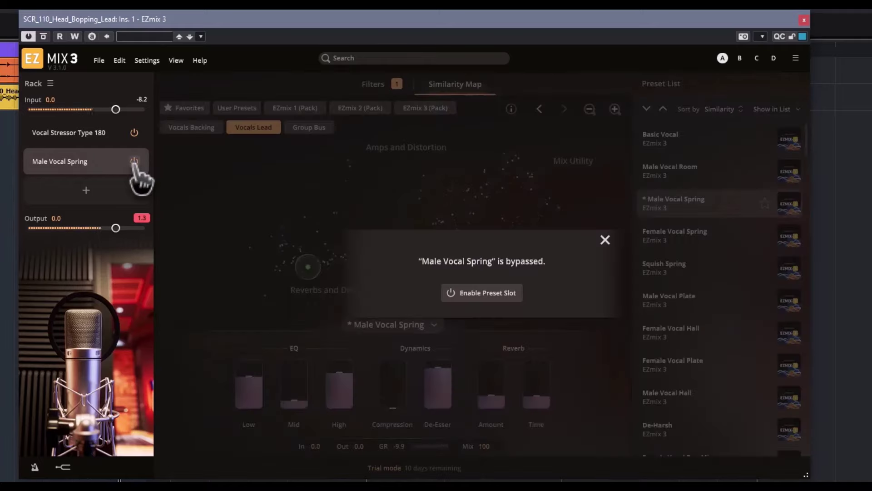
pyautogui.click(135, 162)
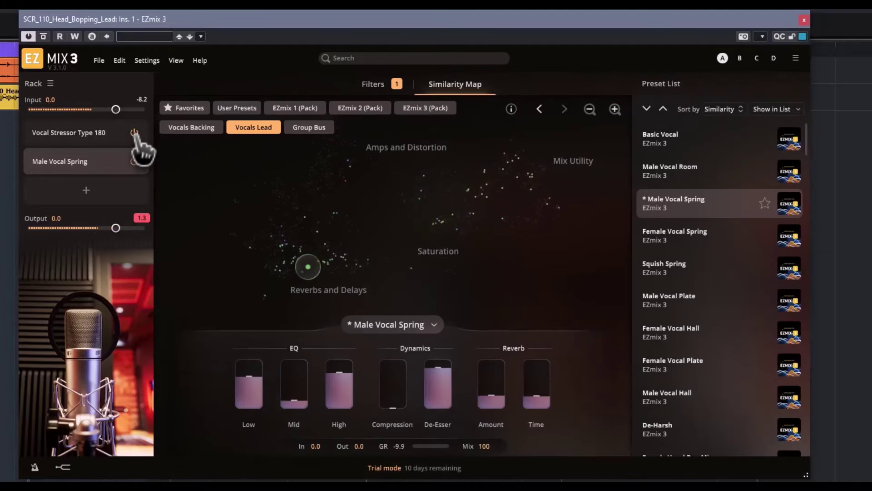
# Add a third rack slot after Male Vocal Spring and load Radio Vocals FX from the Amps and Distortion area of the map
pyautogui.click(120, 196)
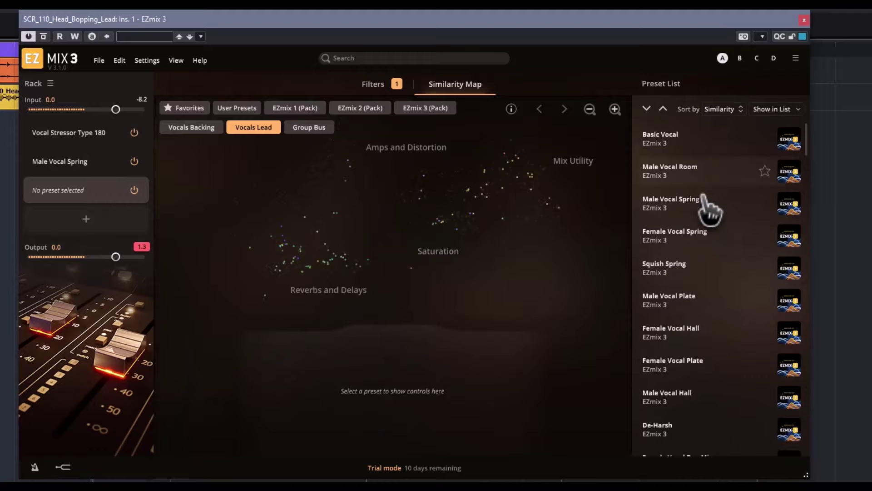
pyautogui.moveTo(518, 158)
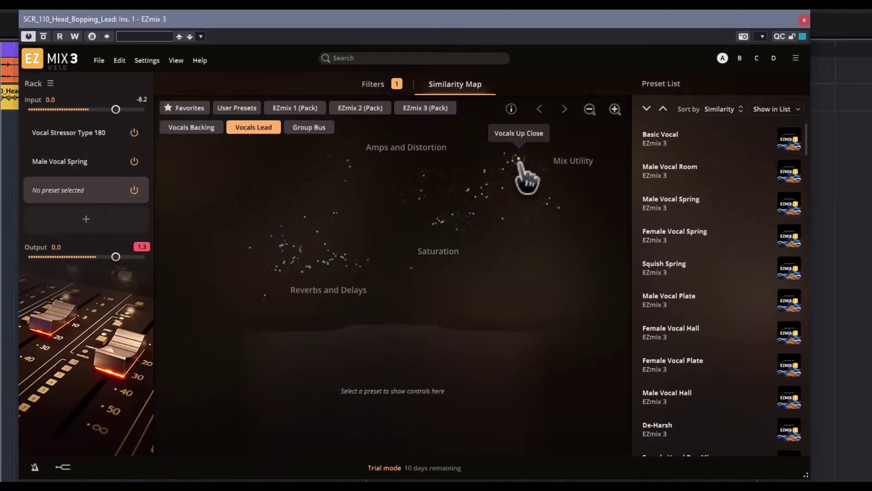
pyautogui.moveTo(531, 173)
pyautogui.moveTo(479, 164)
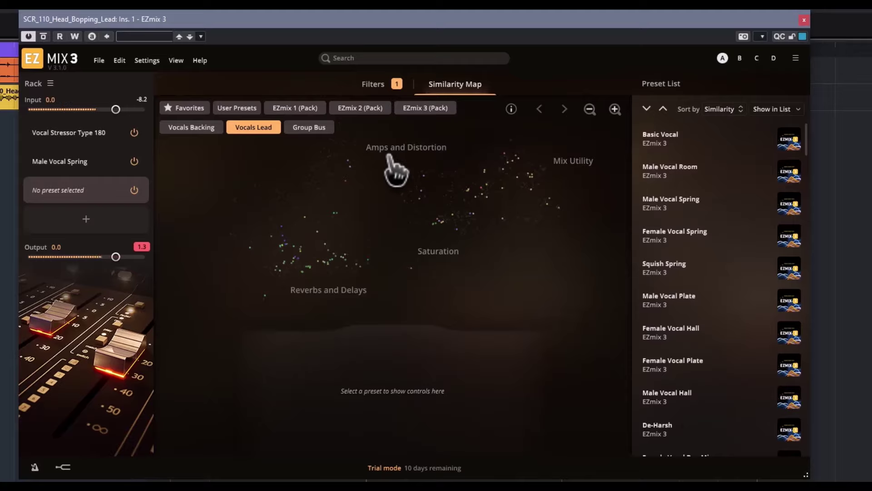
pyautogui.moveTo(348, 157)
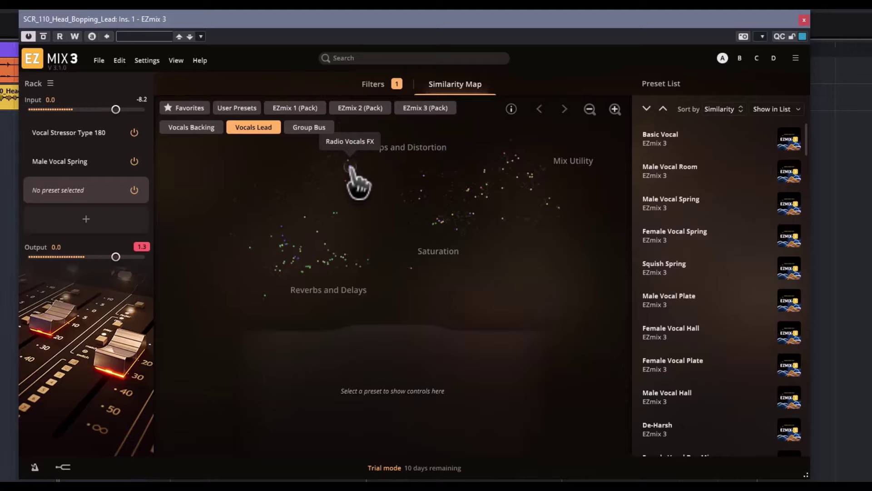
pyautogui.click(350, 168)
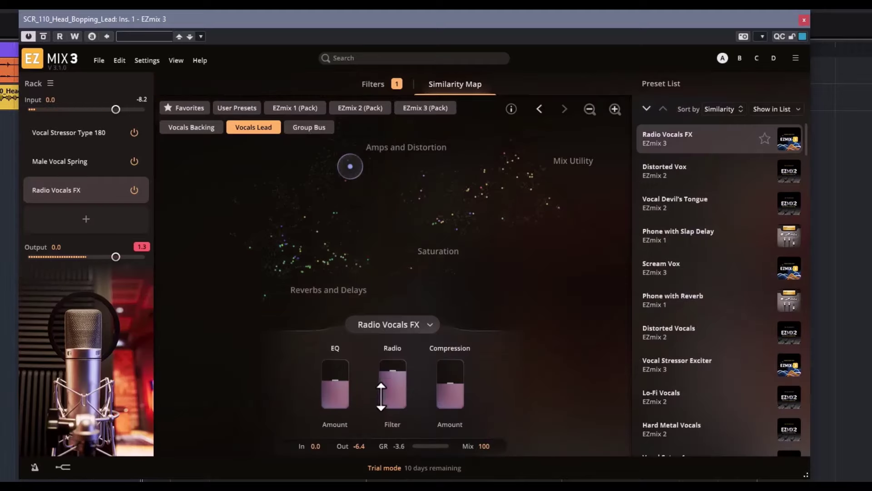
# In Radio Vocals FX, turn Compression fully down and slightly lower the Radio Filter, comparing the vocal with the preset bypassed and enabled
pyautogui.moveTo(392, 383); pyautogui.dragTo(448, 423)
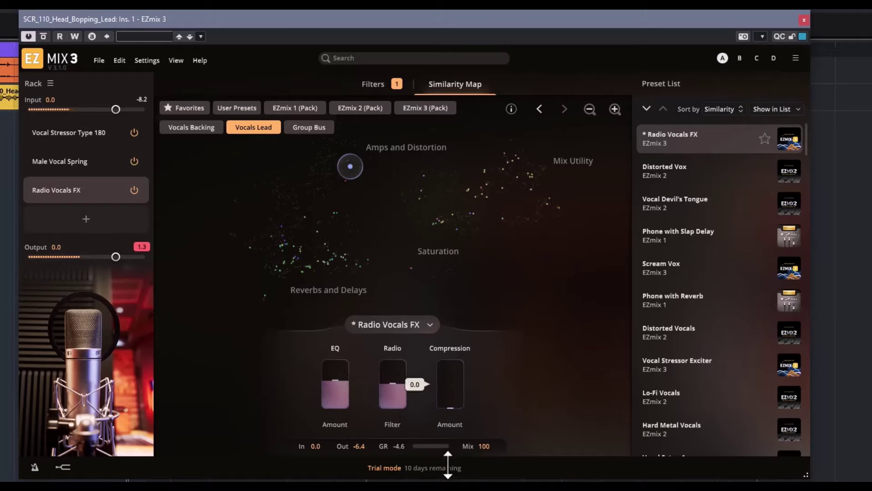
pyautogui.moveTo(336, 369)
pyautogui.mouseDown()
pyautogui.moveTo(344, 408)
pyautogui.moveTo(339, 363)
pyautogui.mouseUp()
pyautogui.moveTo(404, 389); pyautogui.dragTo(402, 362)
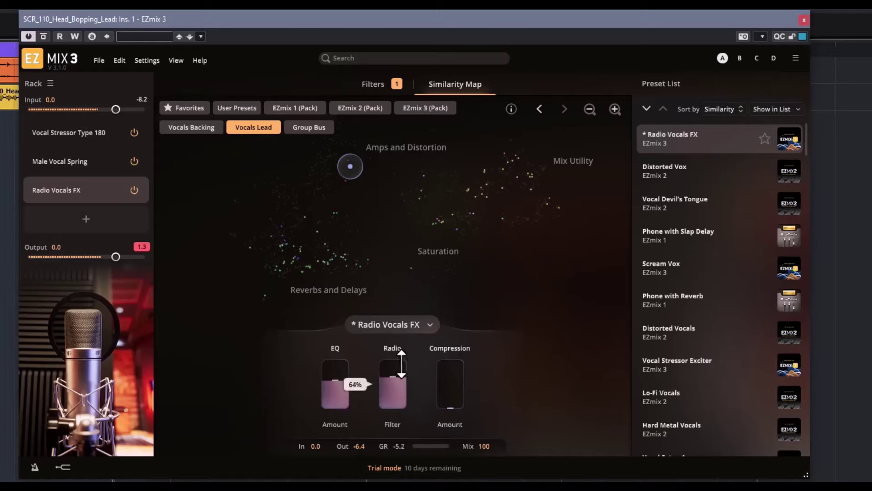
pyautogui.click(134, 190)
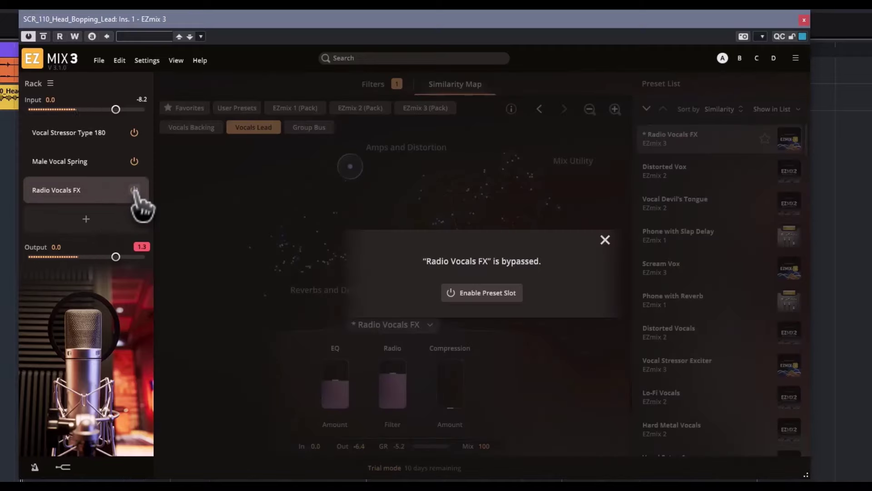
pyautogui.click(134, 190)
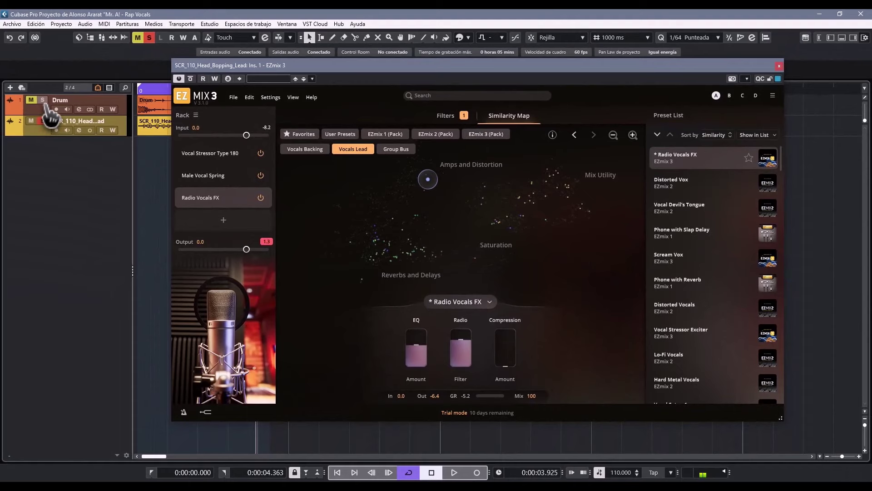
# Solo the Drum track together with the lead vocal and show the project's channel inspector
pyautogui.click(43, 101)
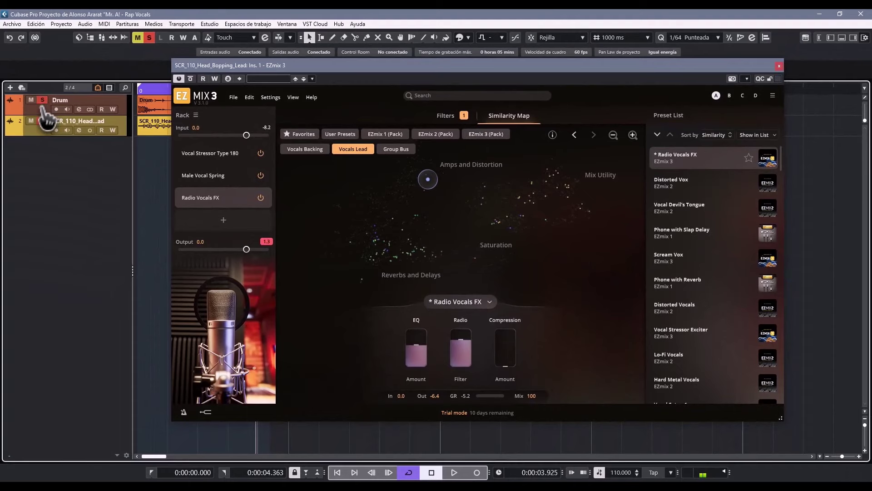
pyautogui.click(818, 39)
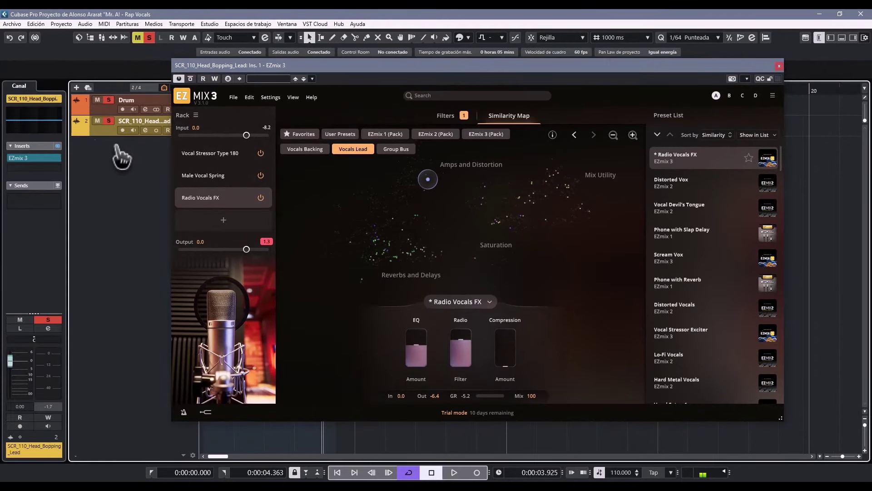
# Close and reopen the lead vocal's EZmix 3 insert, reposition its window, and close it again
pyautogui.click(22, 158)
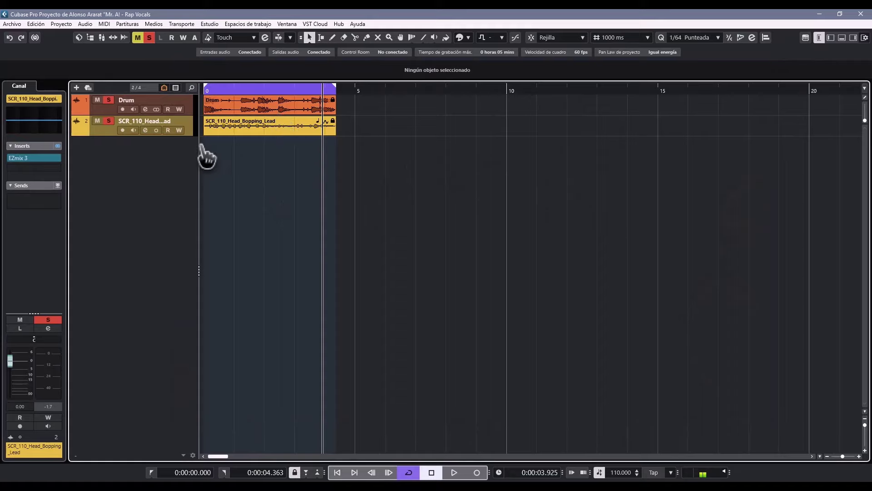
pyautogui.click(20, 159)
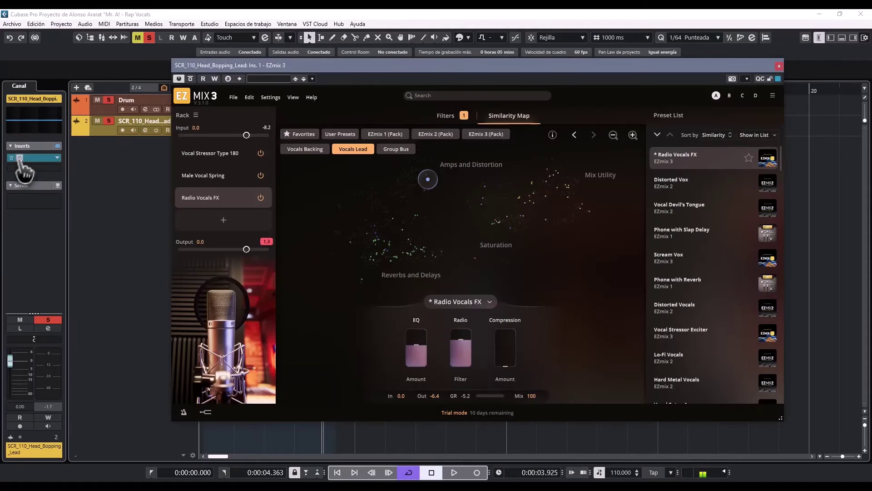
pyautogui.moveTo(483, 72); pyautogui.dragTo(433, 86)
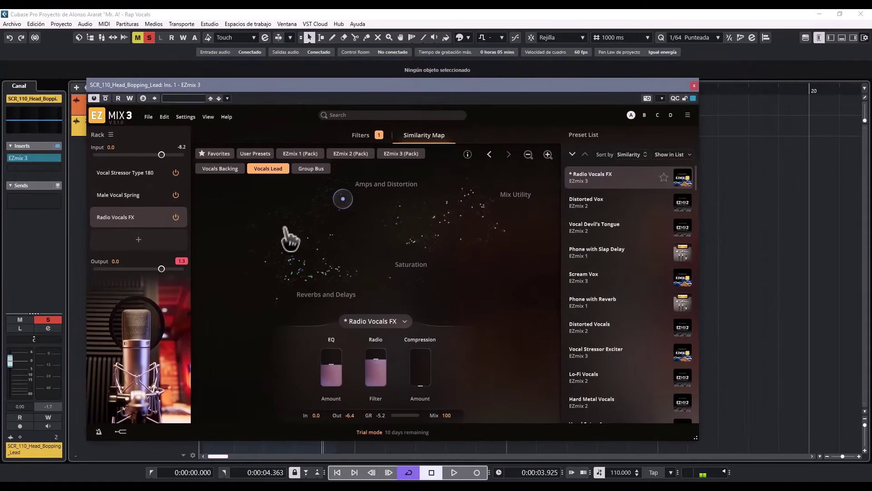
pyautogui.click(695, 86)
# Open EZmix 3 on the Drum track, load Wide Drum Room during playback, raise Compression, and set Stereo Control Width to about 66%
pyautogui.click(98, 113)
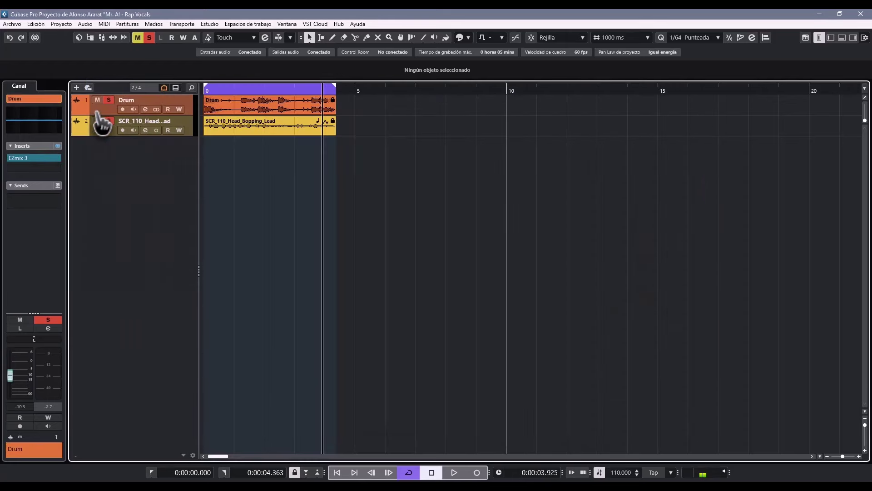
pyautogui.click(24, 159)
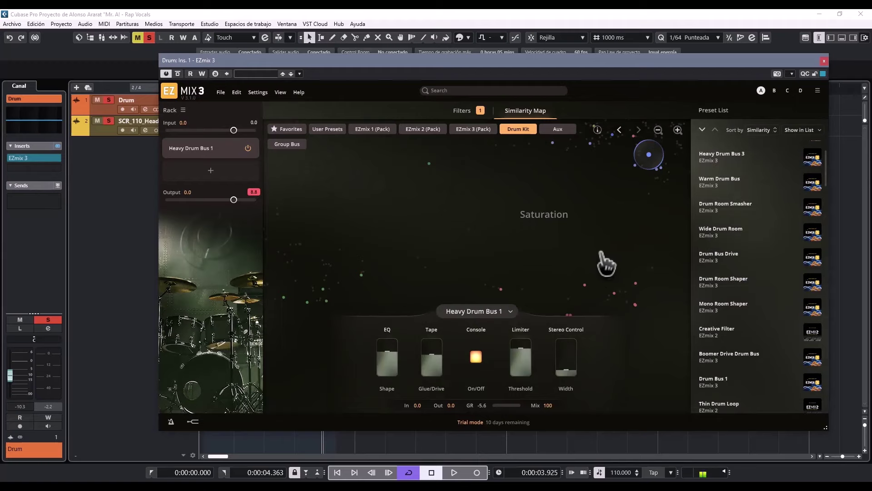
pyautogui.press('space')
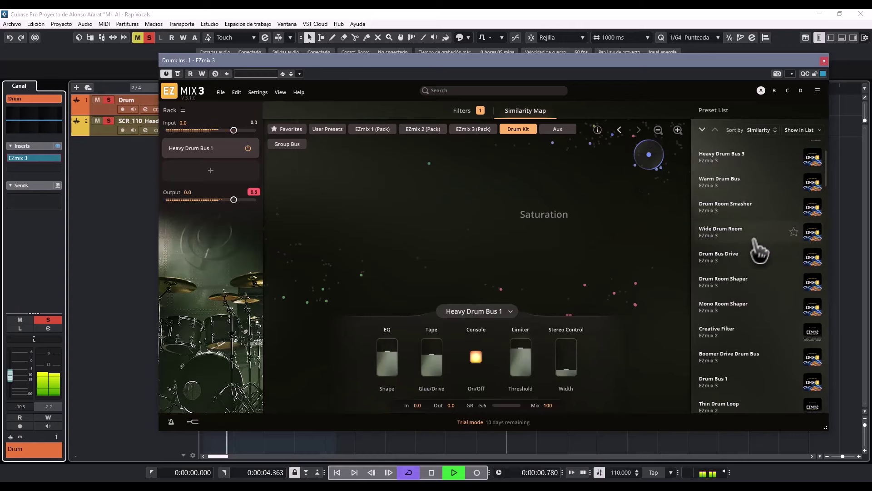
pyautogui.click(741, 234)
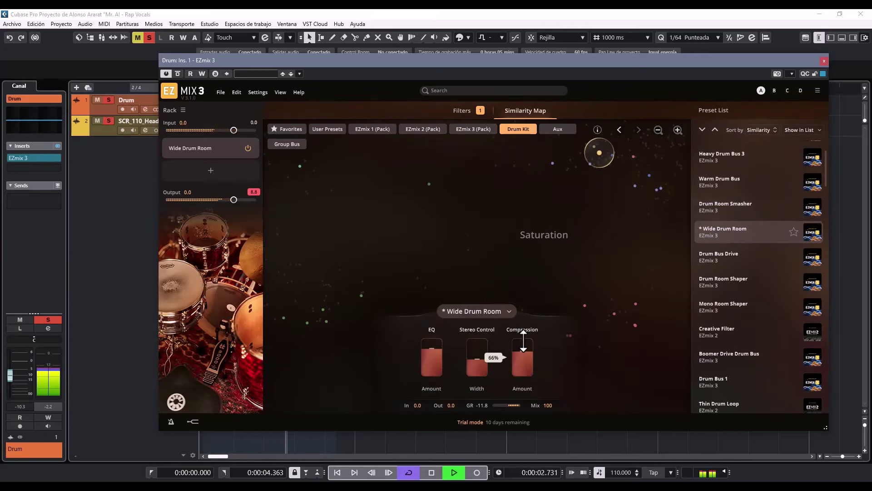
pyautogui.moveTo(523, 329); pyautogui.dragTo(475, 331)
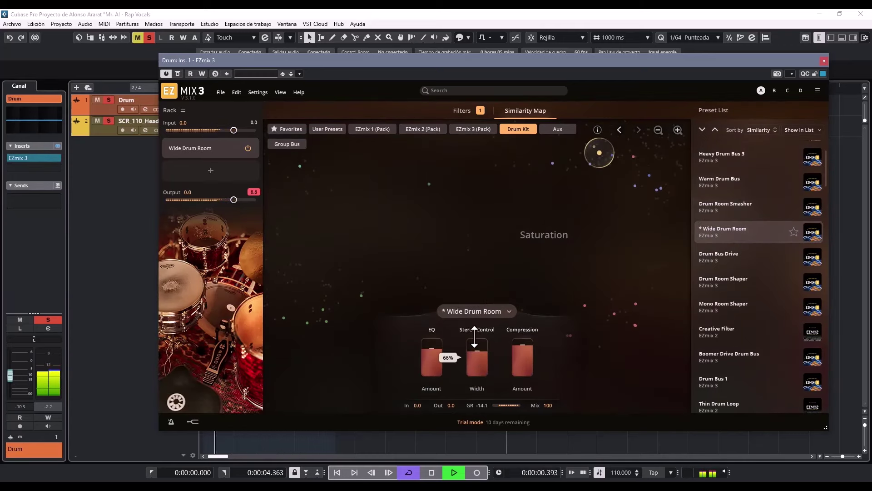
# Close the Drum track's EZmix 3 window and select the SCR_110_Head_Bopping_Lead track
pyautogui.click(824, 60)
pyautogui.click(113, 130)
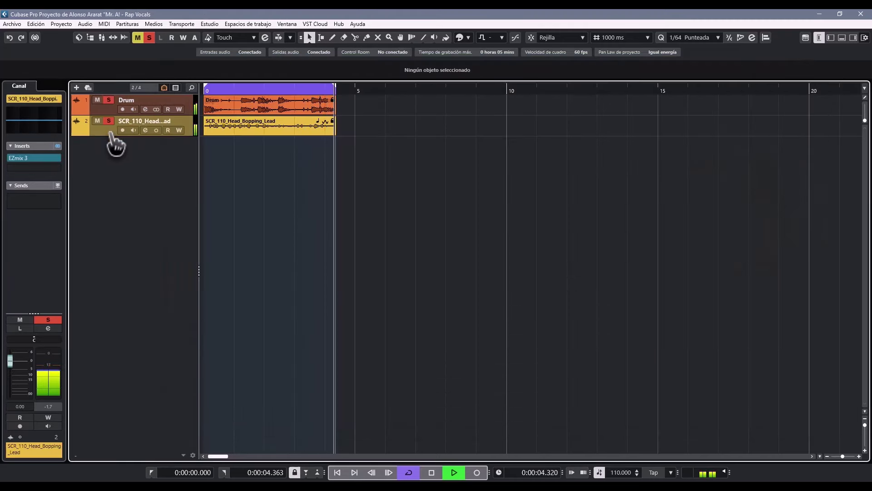